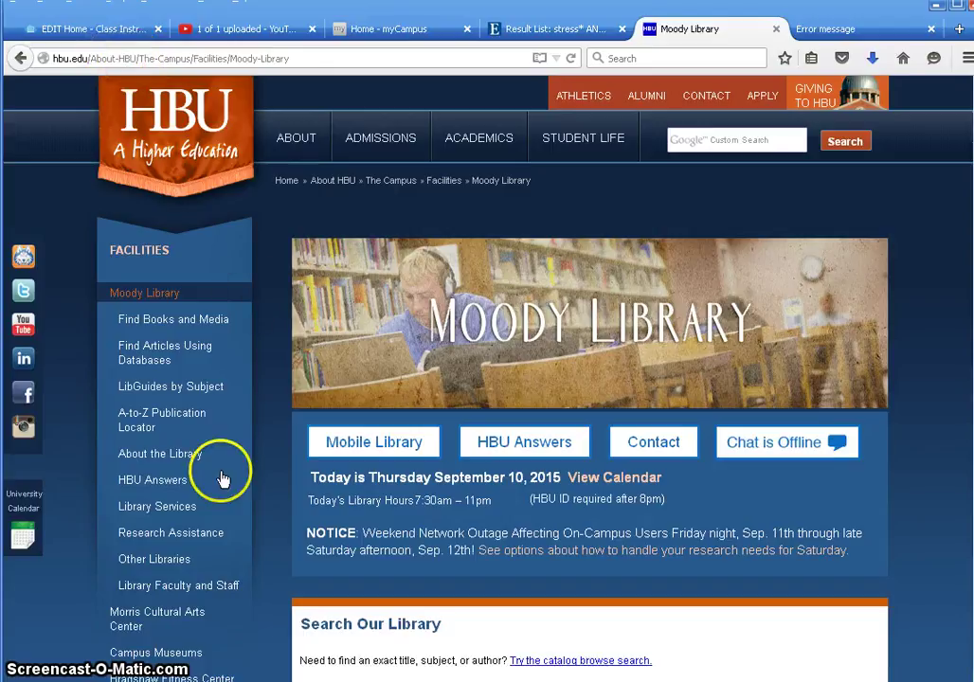
- Open CINAHL Plus with Full Text from the library's Nursing & Kinesiology database list
left_click(188, 354)
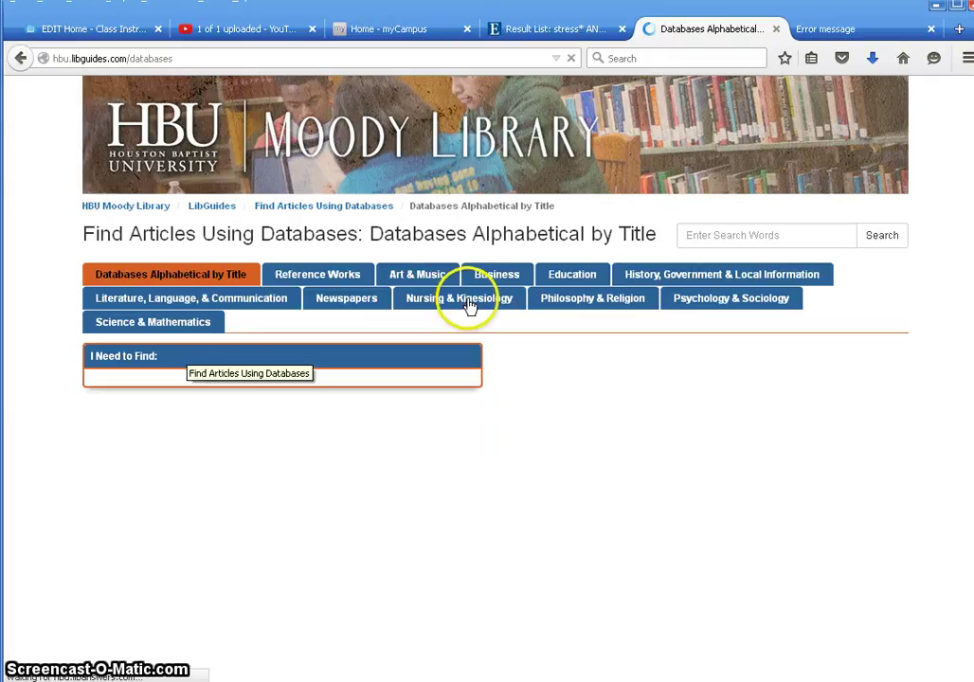
left_click(468, 303)
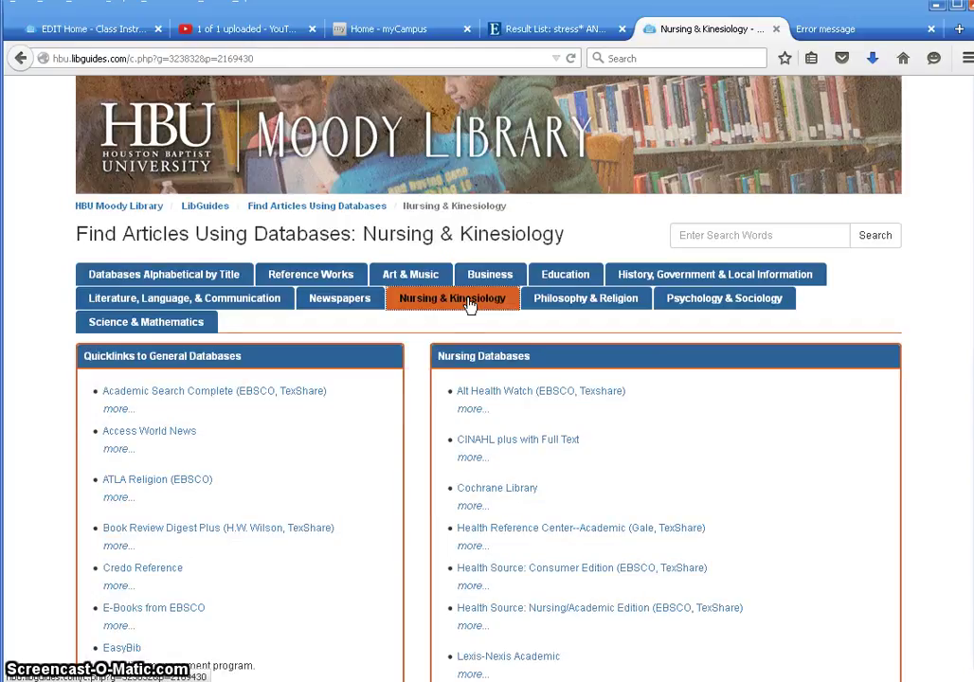
left_click(483, 441)
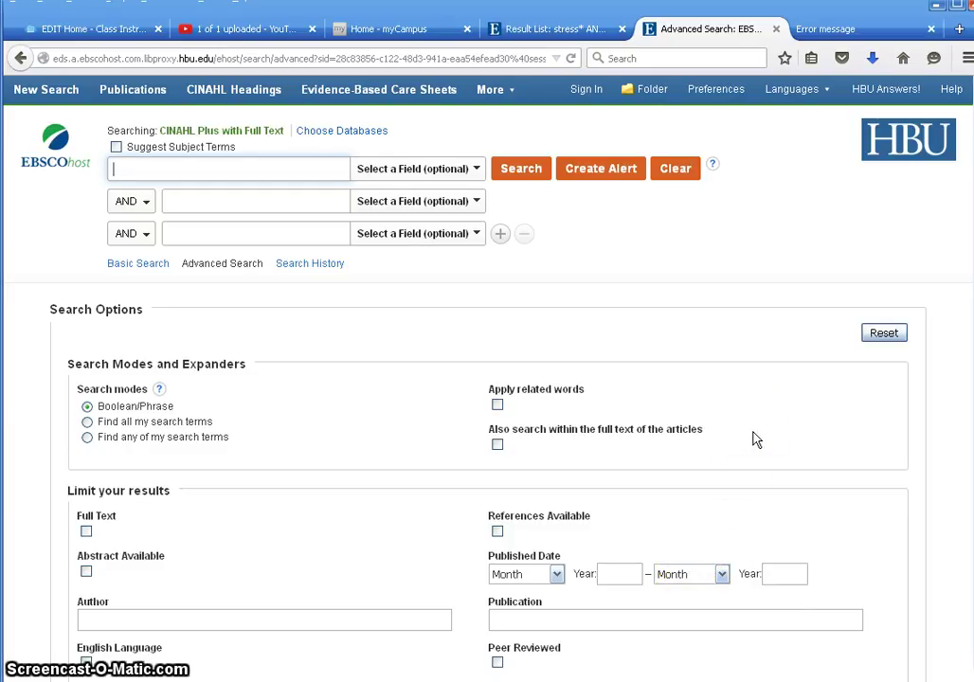
- Limit the search to Peer Reviewed articles published September 2010 through October 2015
left_click(557, 575)
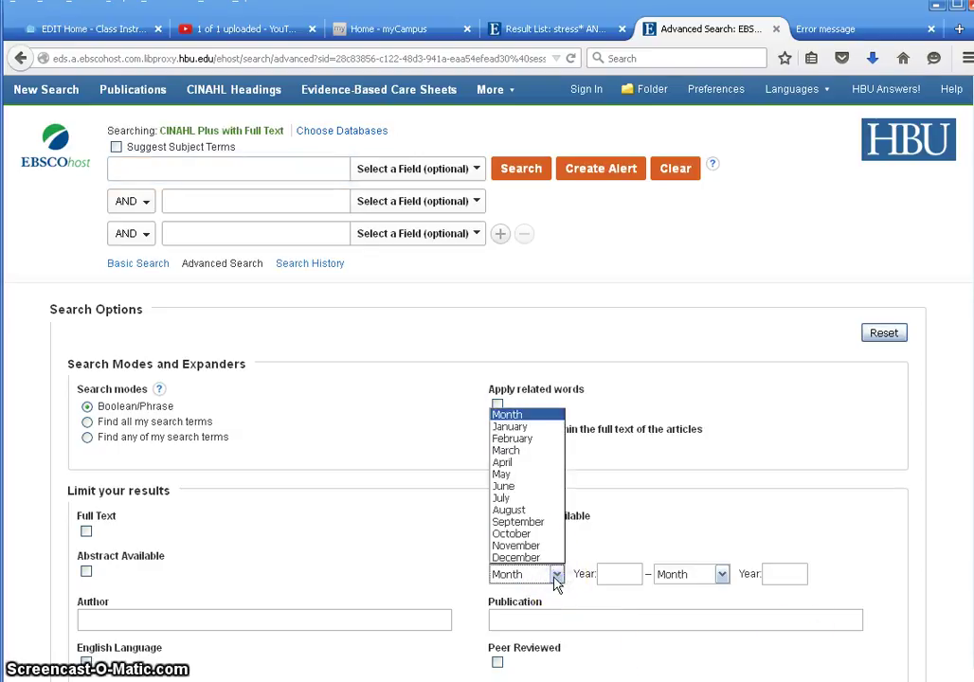
left_click(512, 522)
left_click(627, 576)
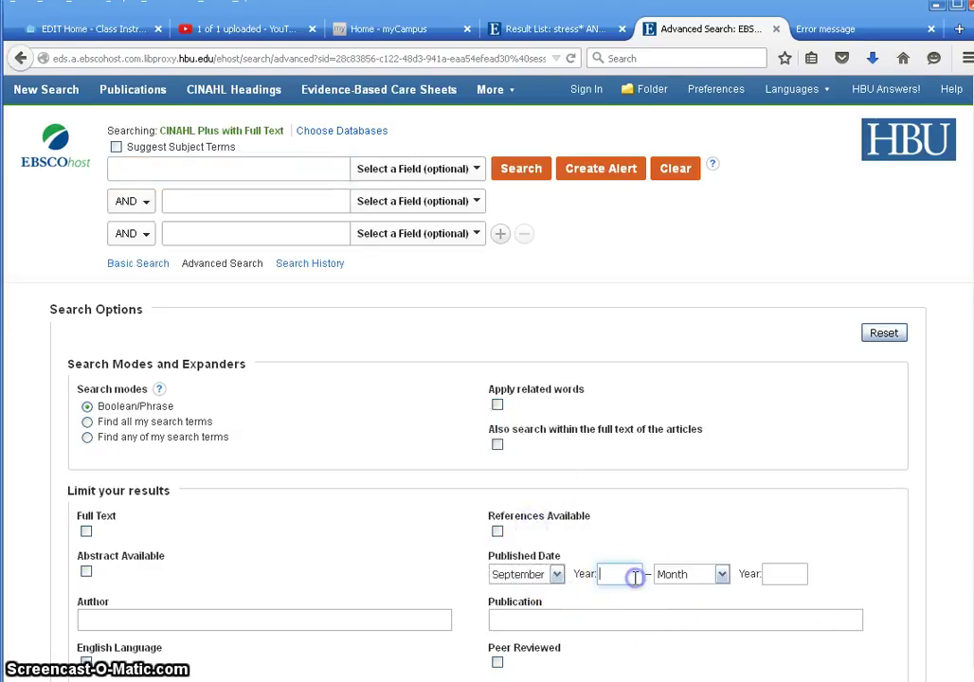
type("2010")
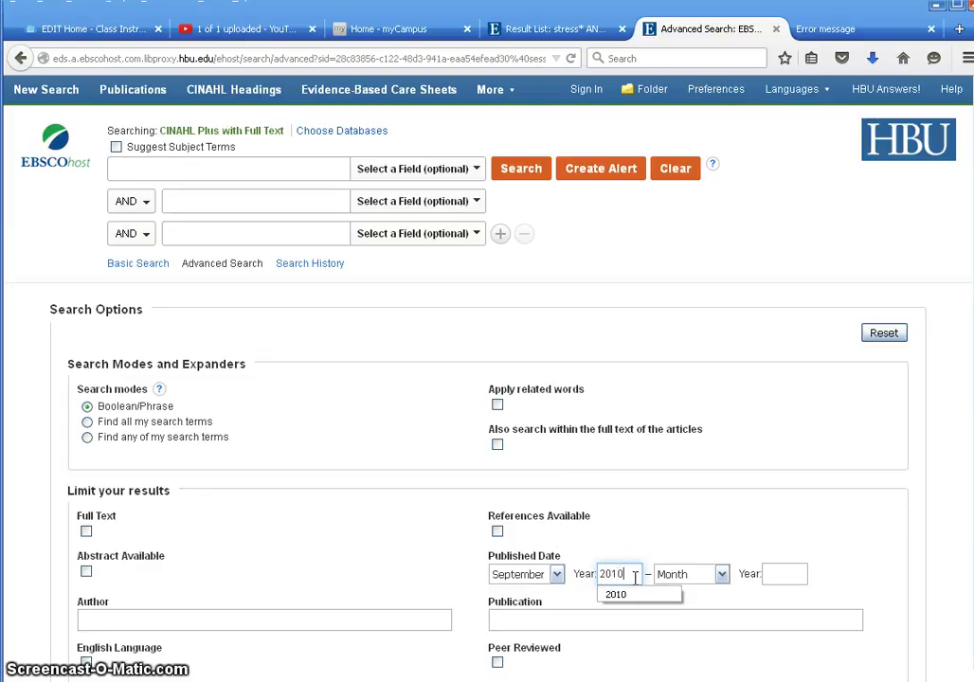
left_click(721, 574)
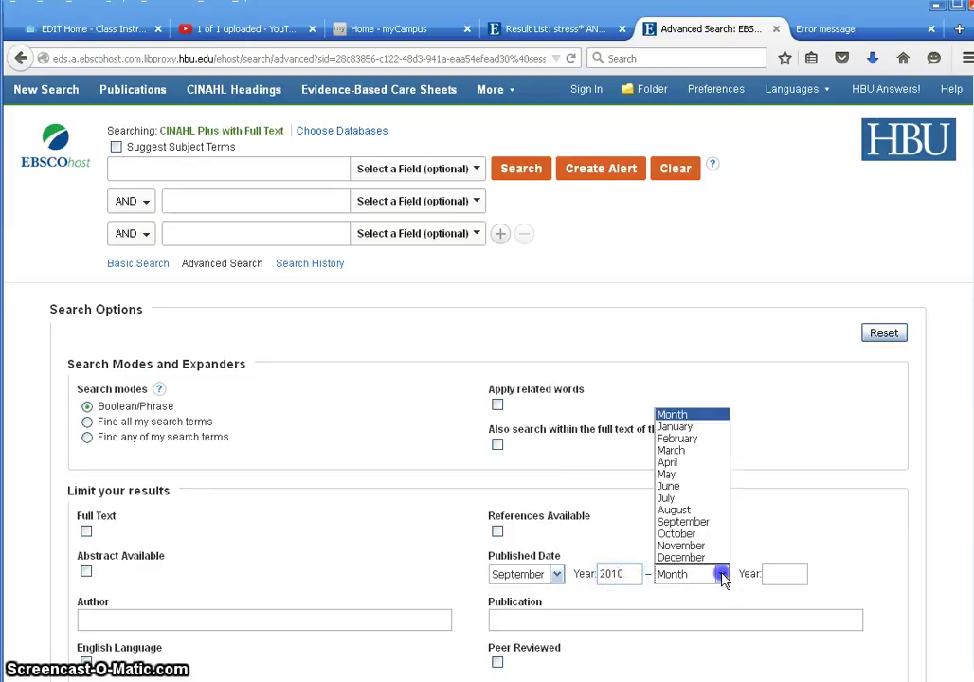
left_click(695, 533)
left_click(764, 574)
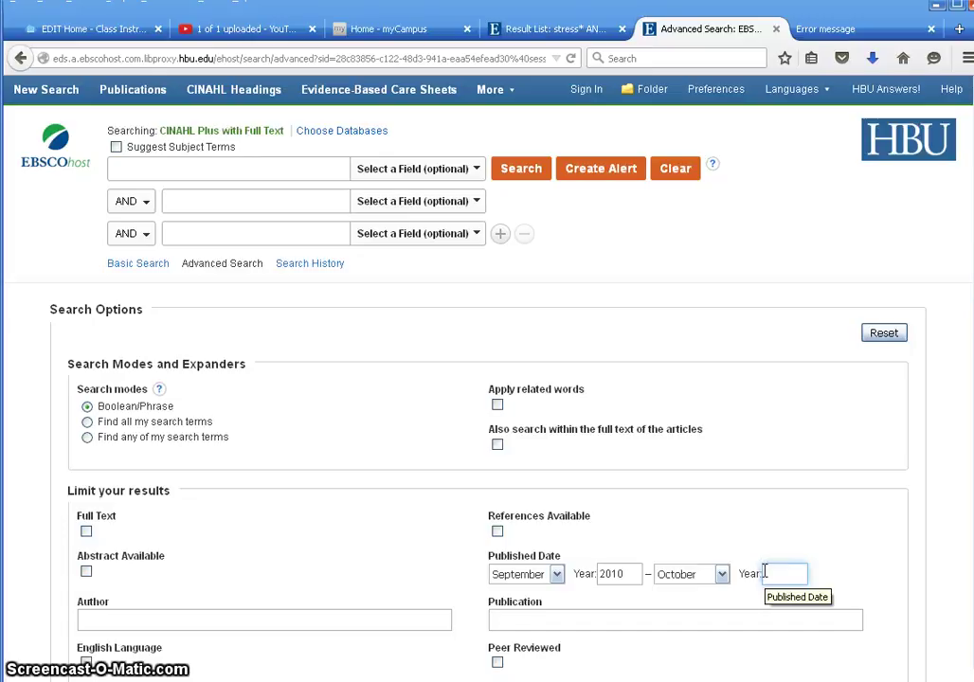
type("2015")
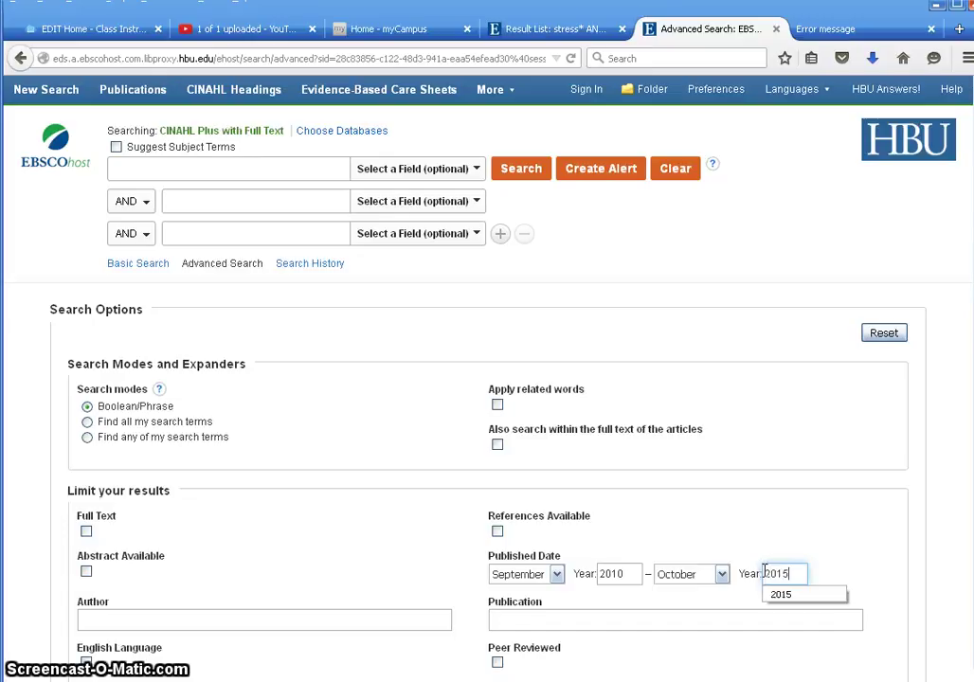
left_click(887, 555)
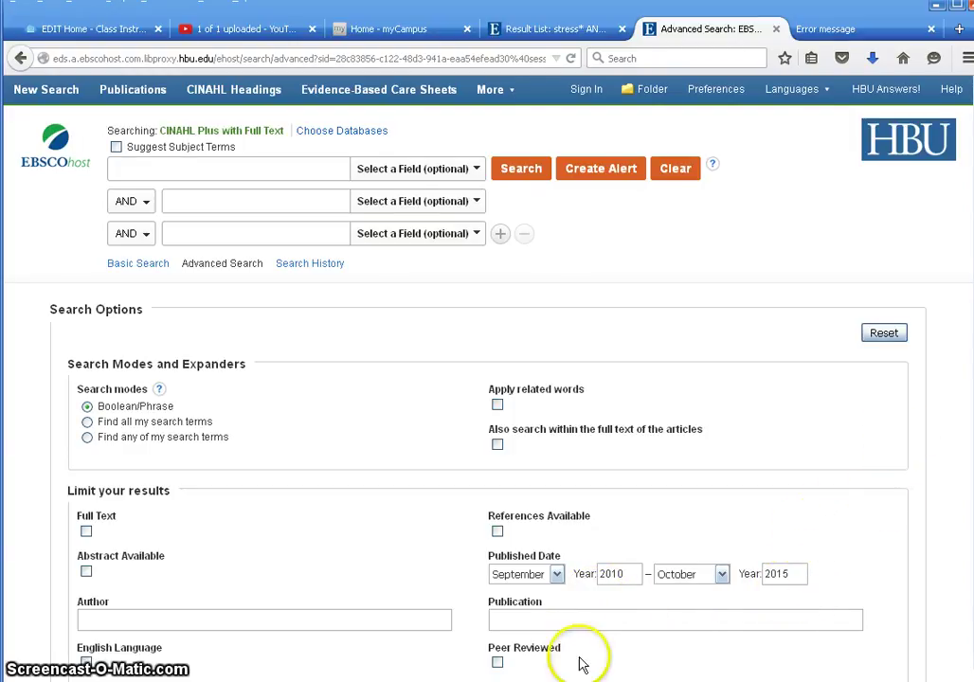
left_click(498, 662)
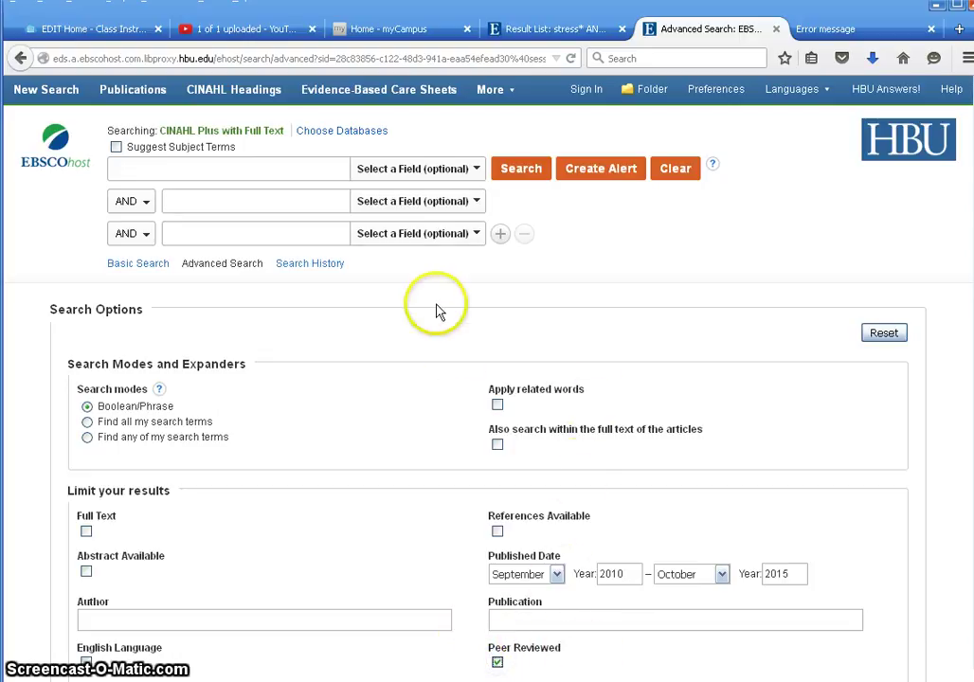
left_click(207, 164)
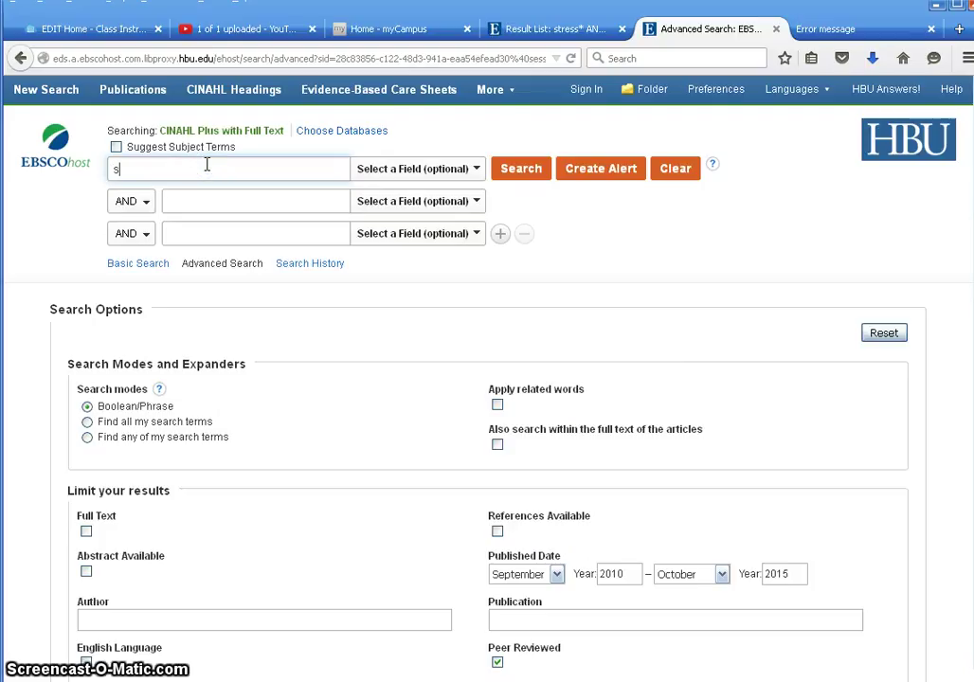
- Enter 'stress' in the first search row and 'nurses' in the second
type("stress")
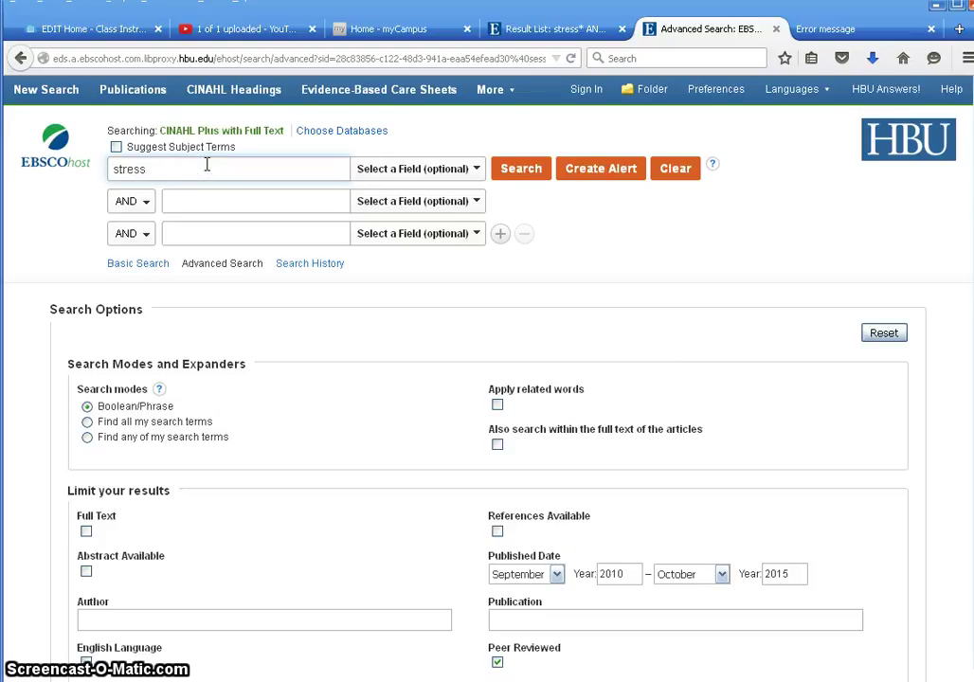
left_click(204, 199)
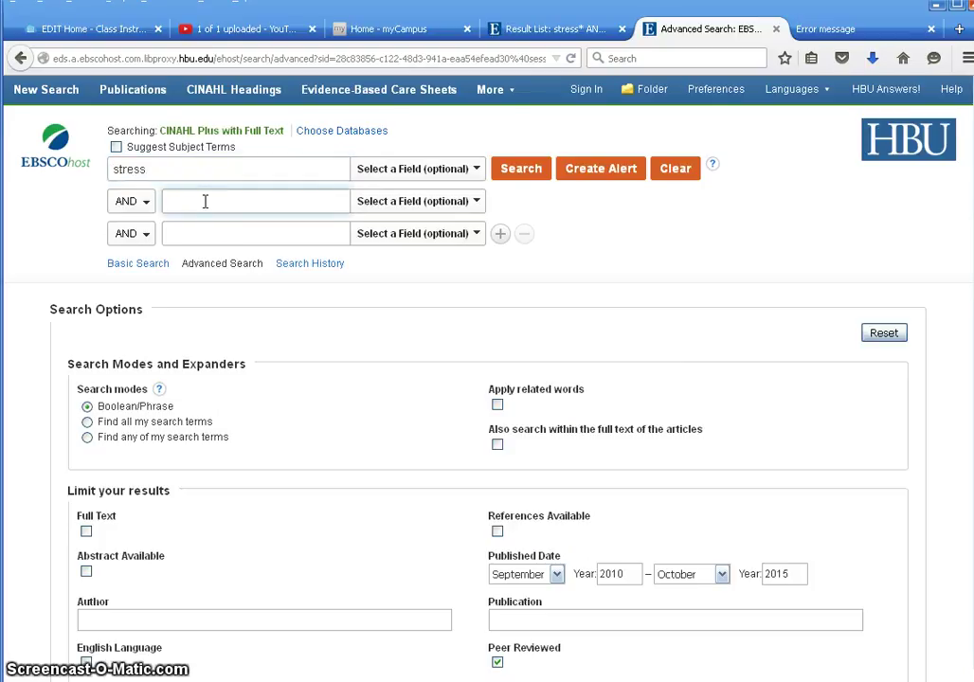
type("nurses")
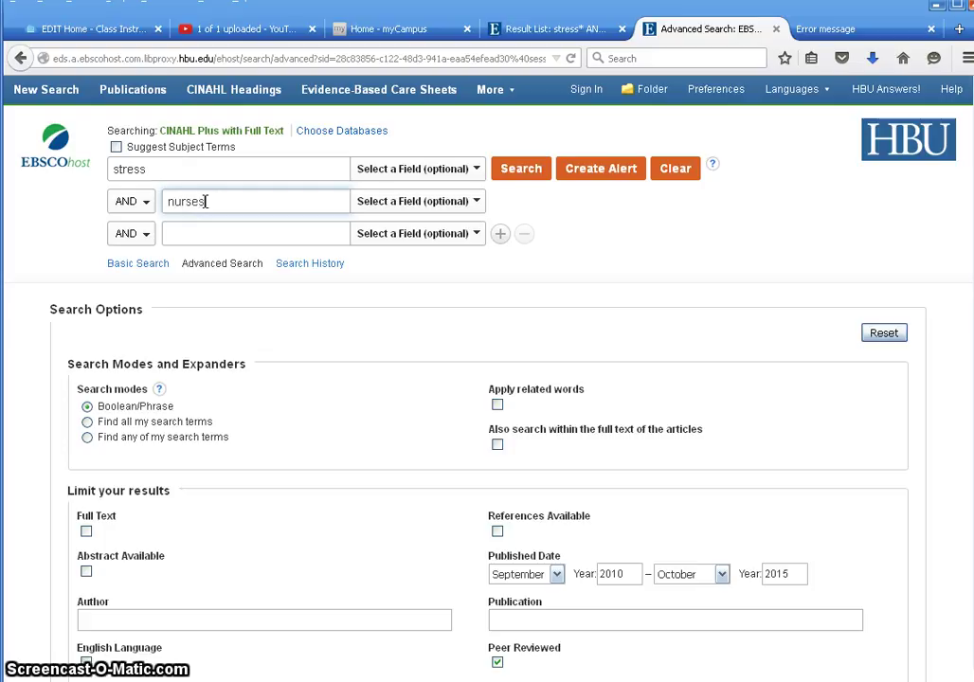
left_click(631, 245)
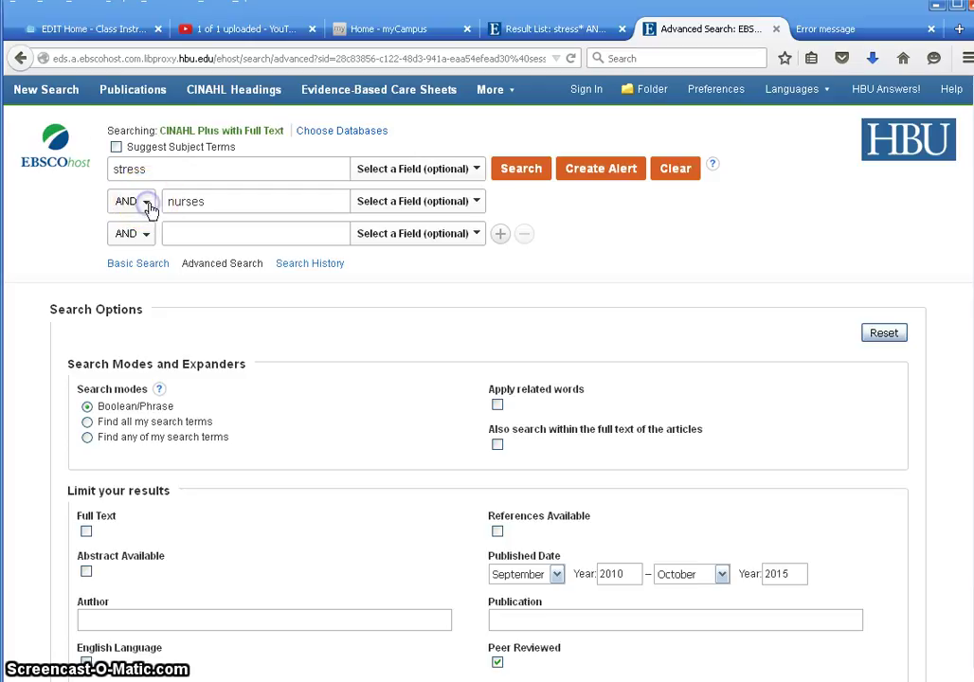
left_click(142, 207)
left_click(125, 248)
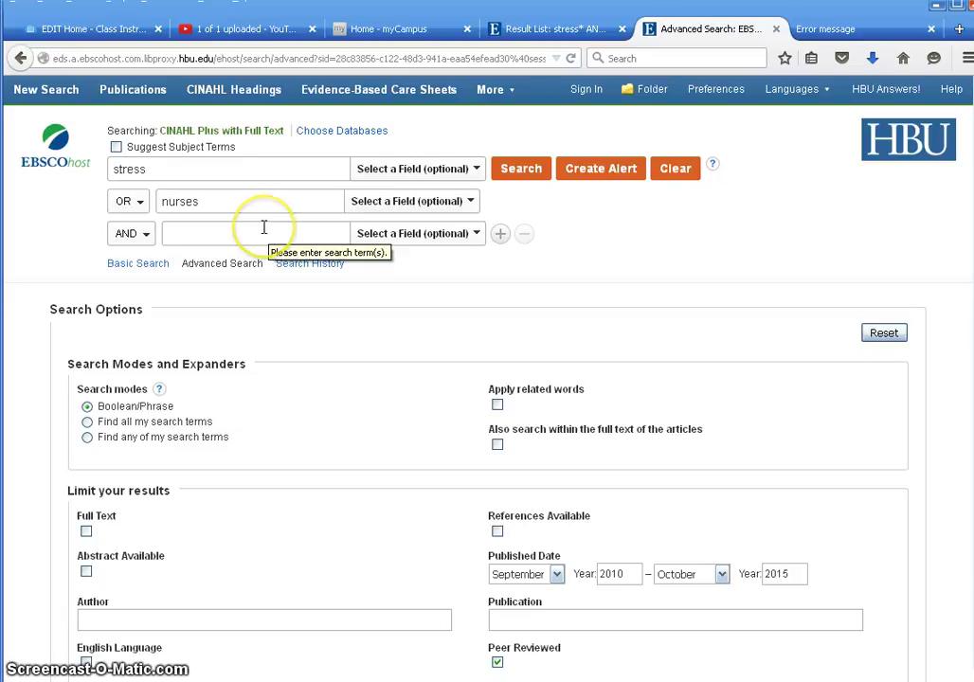
left_click(137, 204)
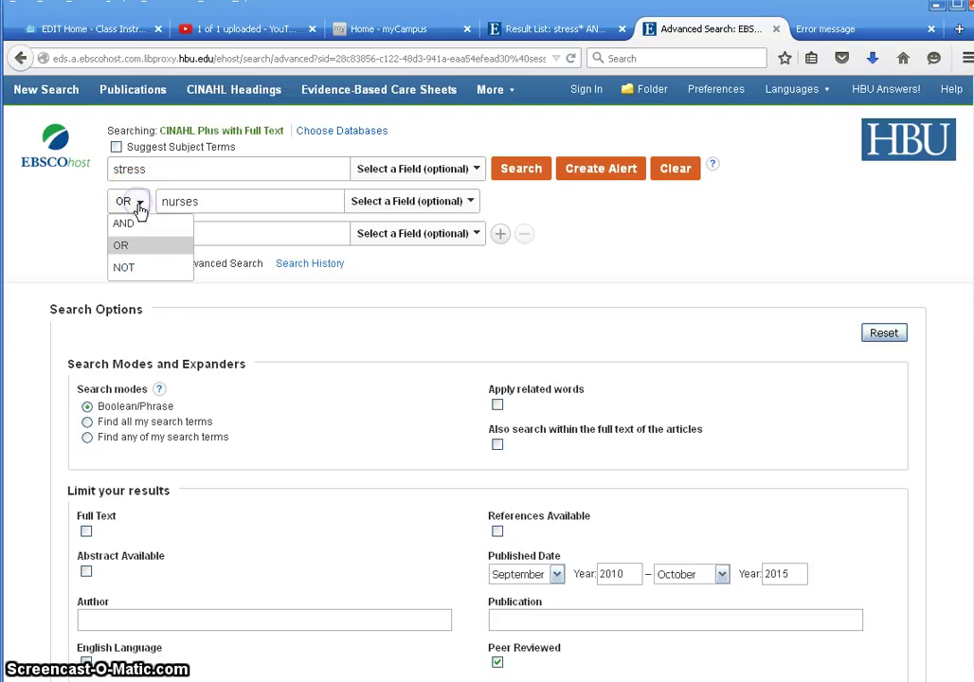
left_click(126, 222)
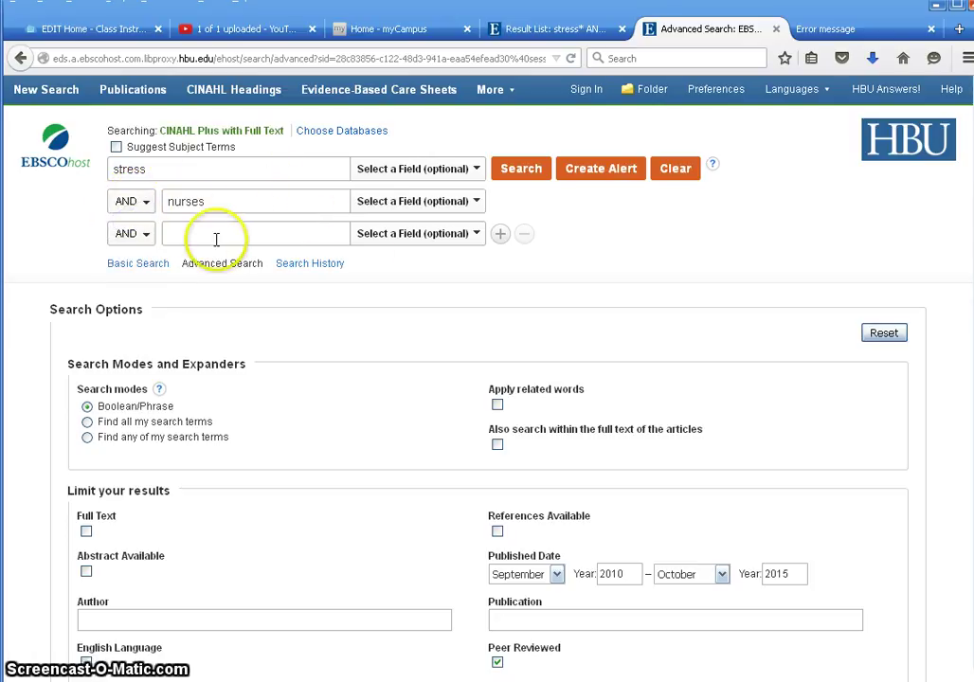
left_click(501, 235)
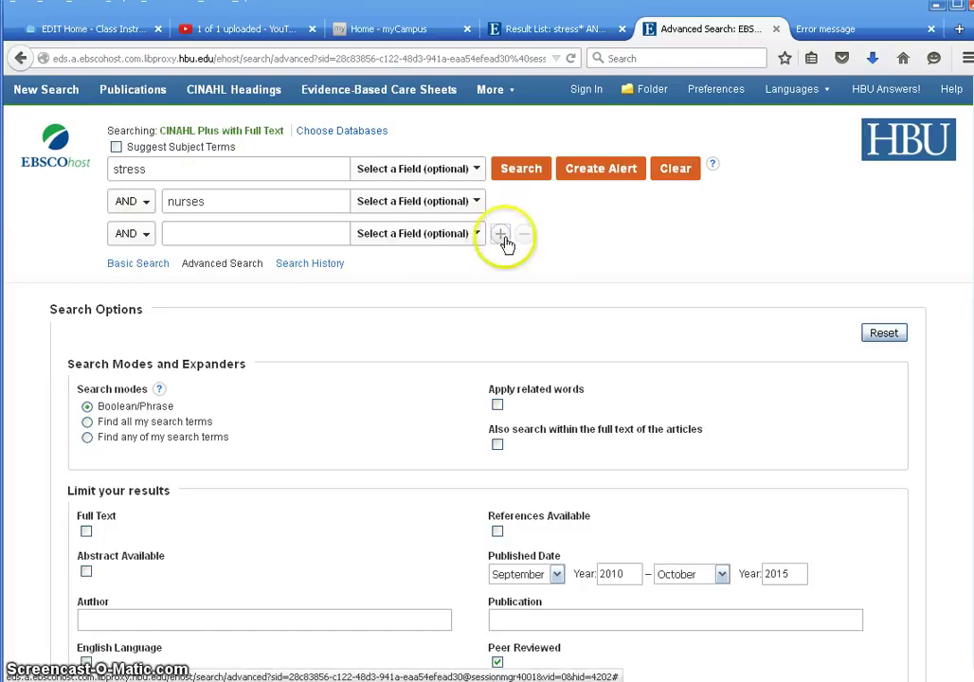
left_click(500, 237)
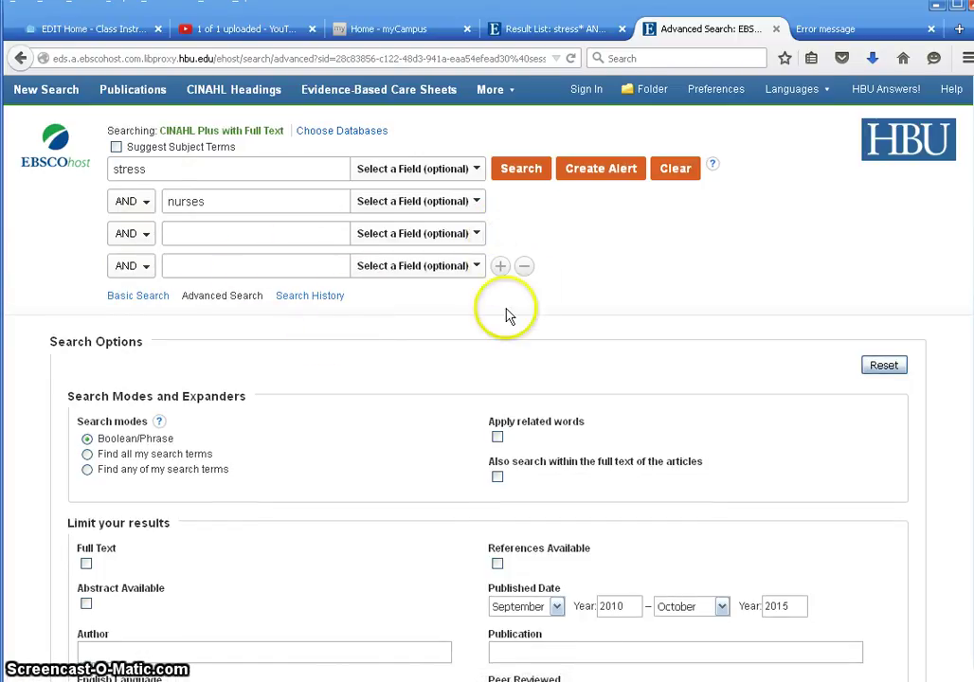
left_click(524, 268)
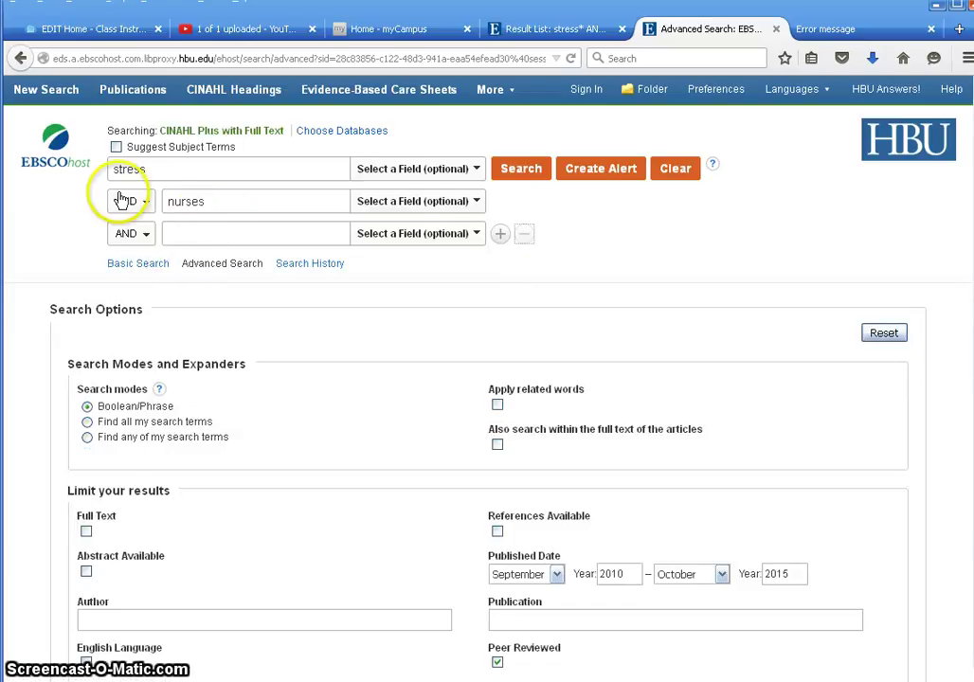
- Change the search rows to 'stress or anxiety' AND the truncated 'nurs*'
left_click(202, 168)
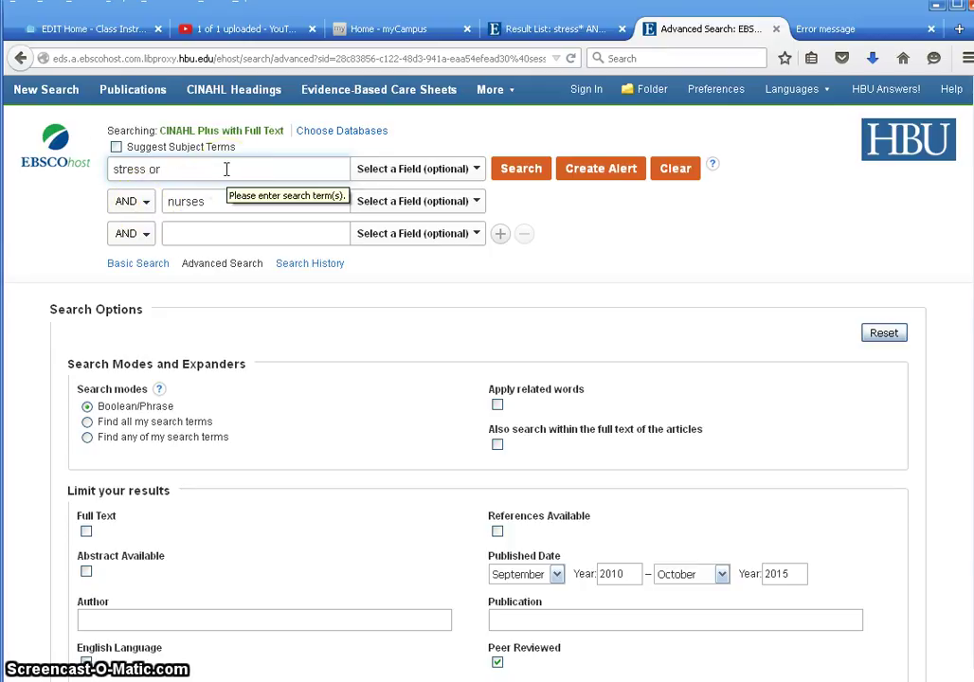
type("anxi")
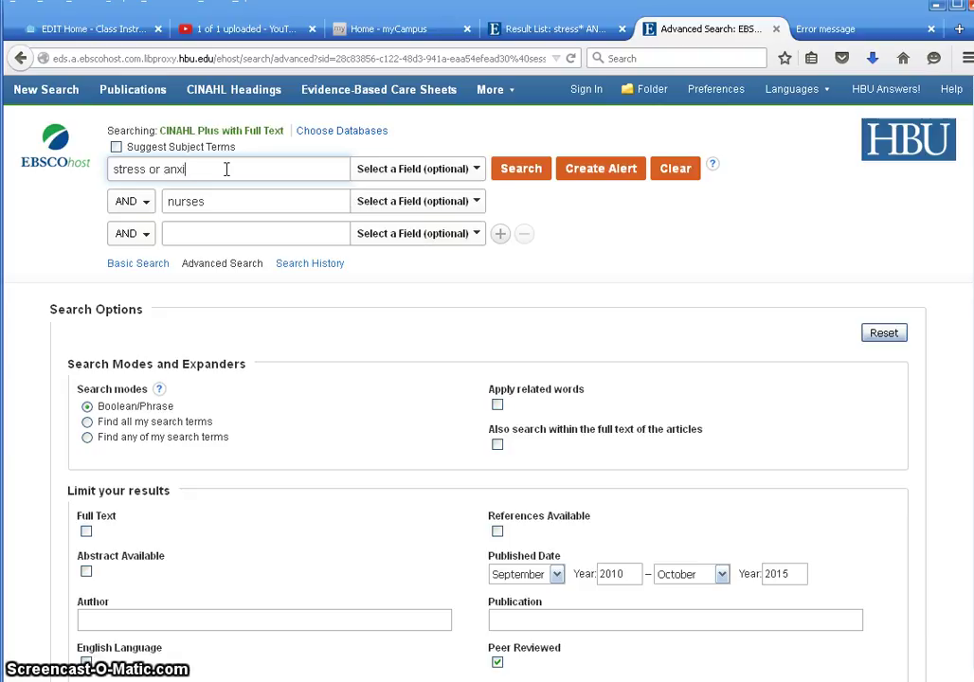
type("ety")
left_click(301, 204)
type("o")
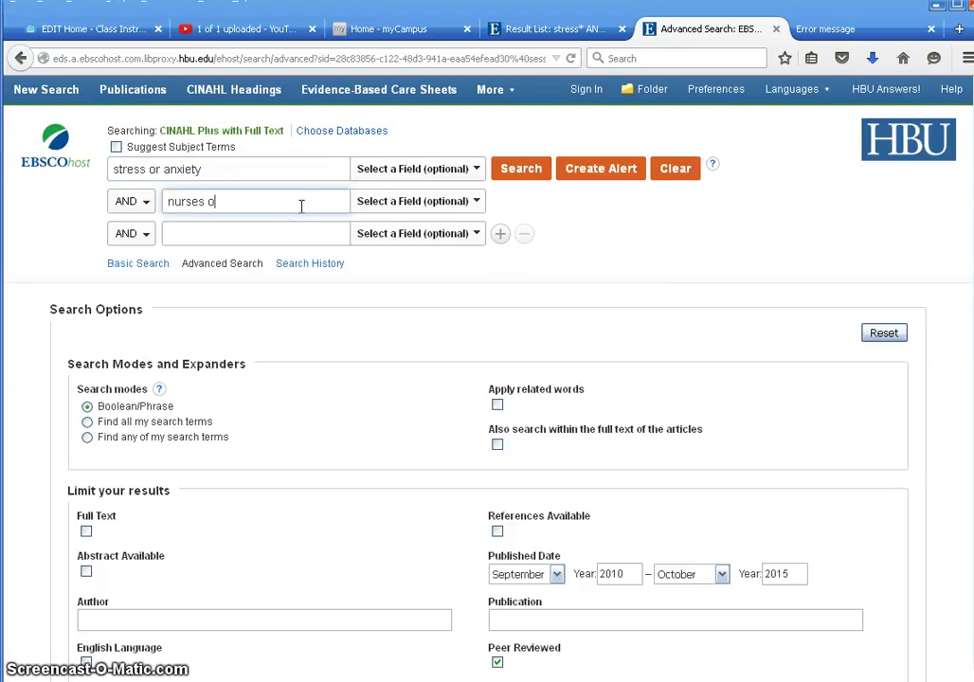
type("r nursing")
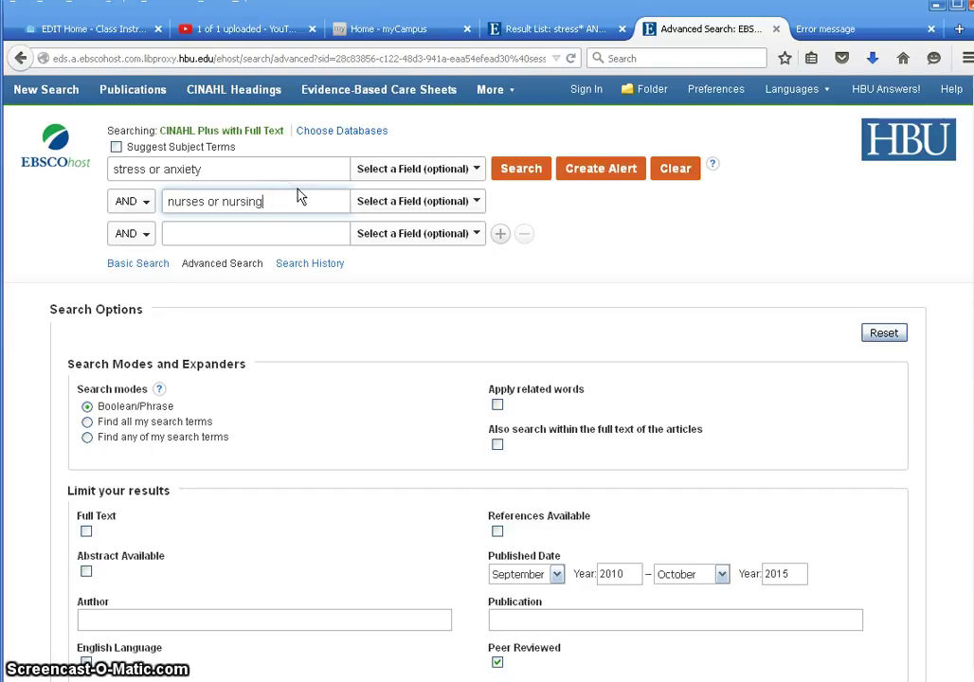
key("BackSpace")
key("BackSpace")
key("BackSpace")
key("BackSpace")
key("BackSpace")
key("BackSpace")
key("BackSpace")
key("BackSpace")
key("BackSpace")
key("BackSpace")
key("BackSpace")
key("BackSpace")
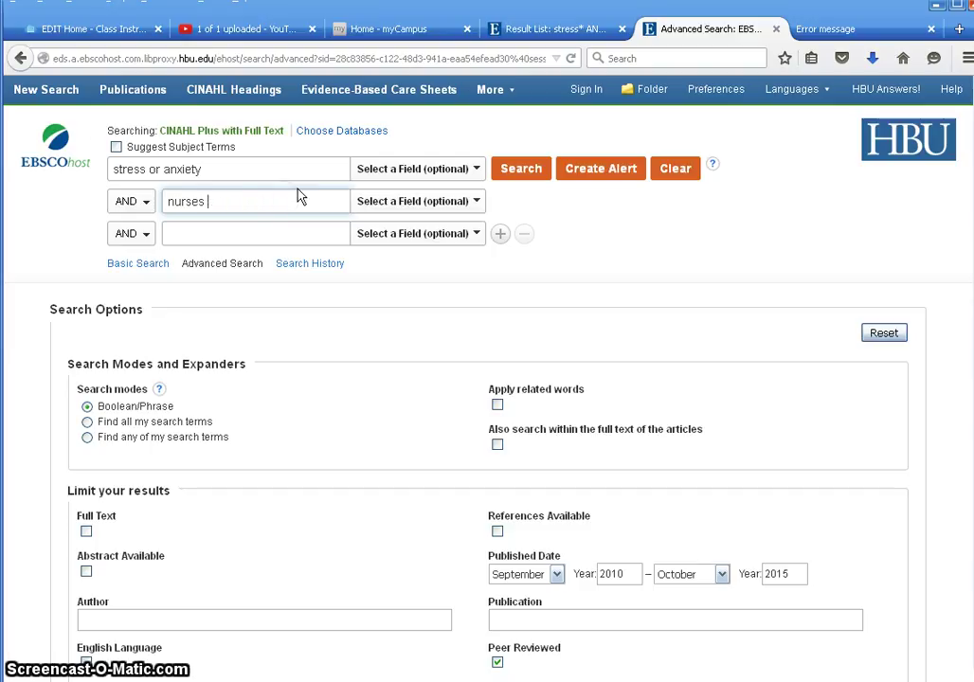
key("BackSpace")
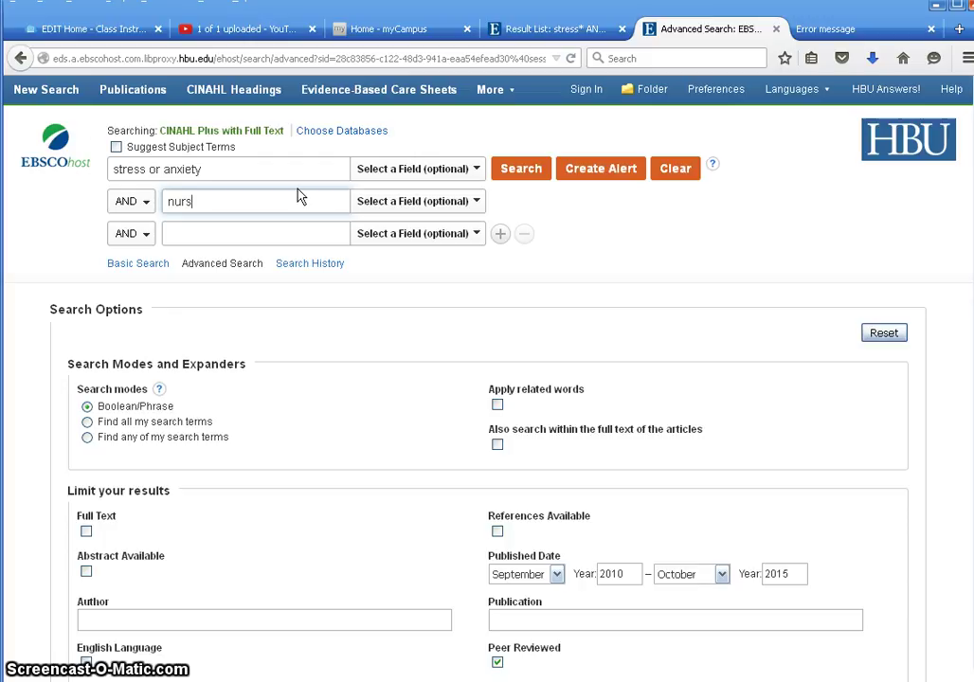
type("*")
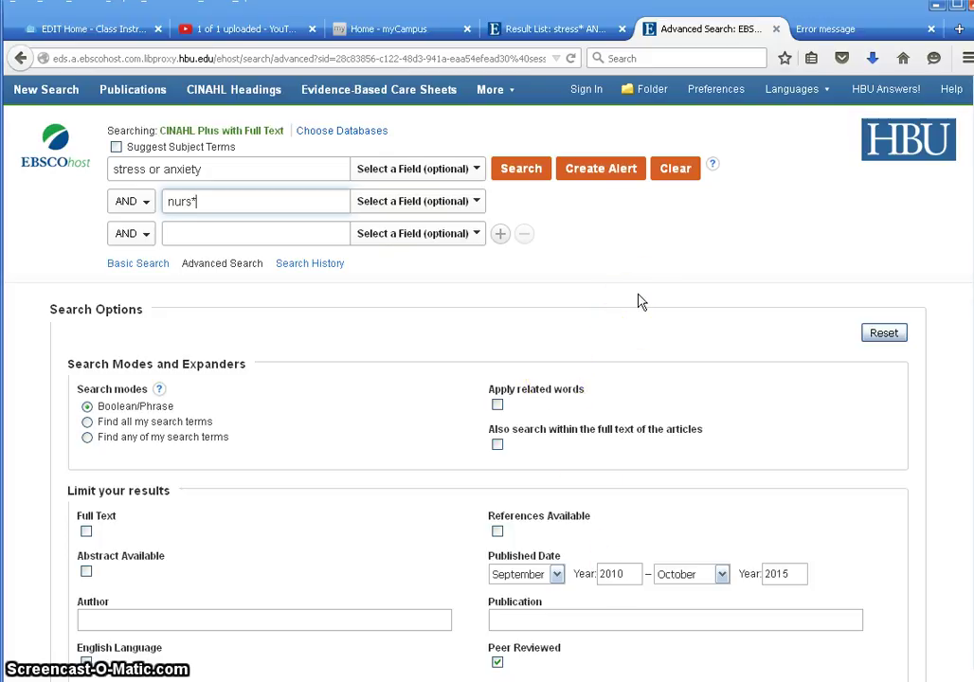
scroll(639, 301, "down", 3)
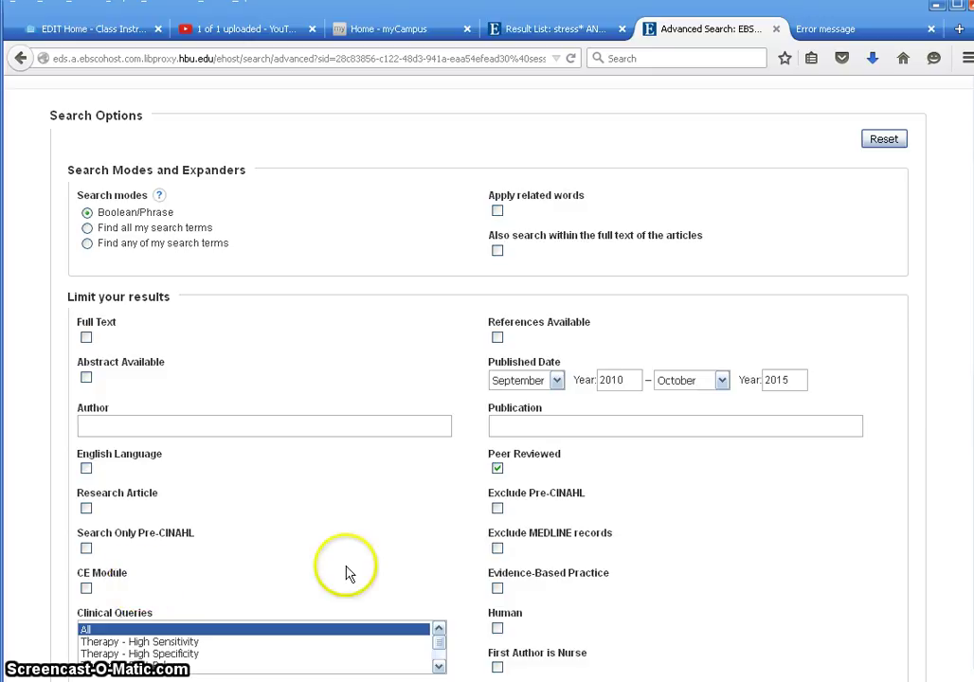
scroll(347, 570, "down", 2)
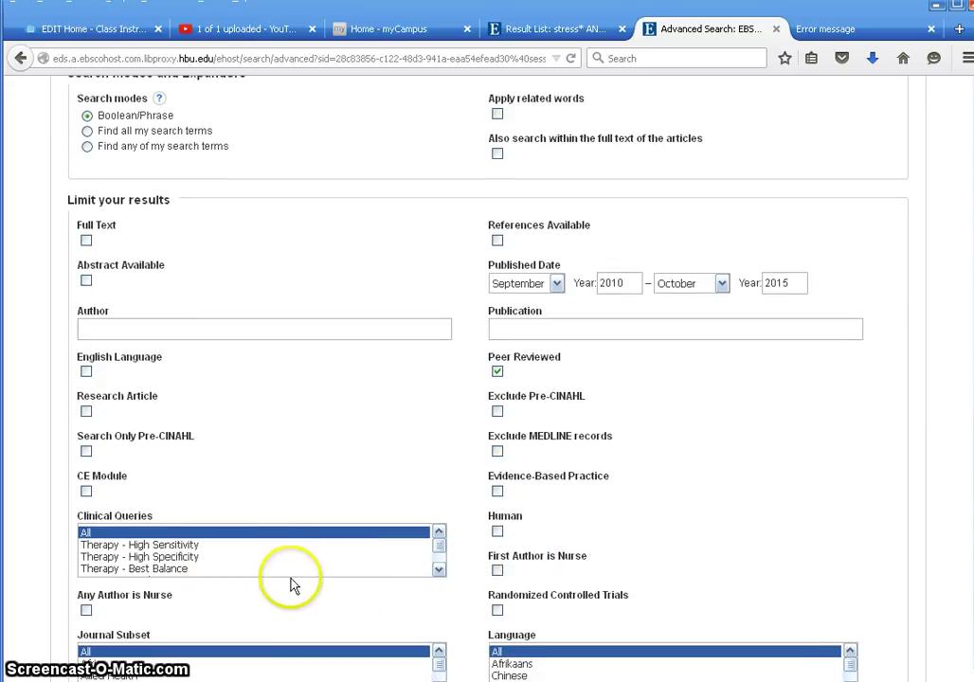
scroll(725, 491, "down", 6)
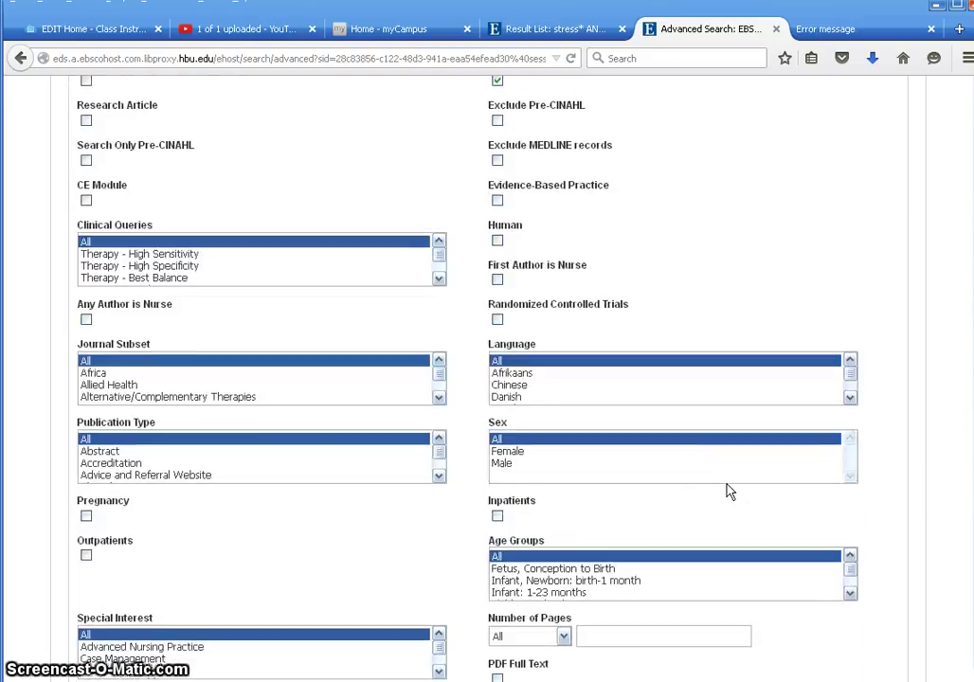
scroll(728, 491, "down", 4)
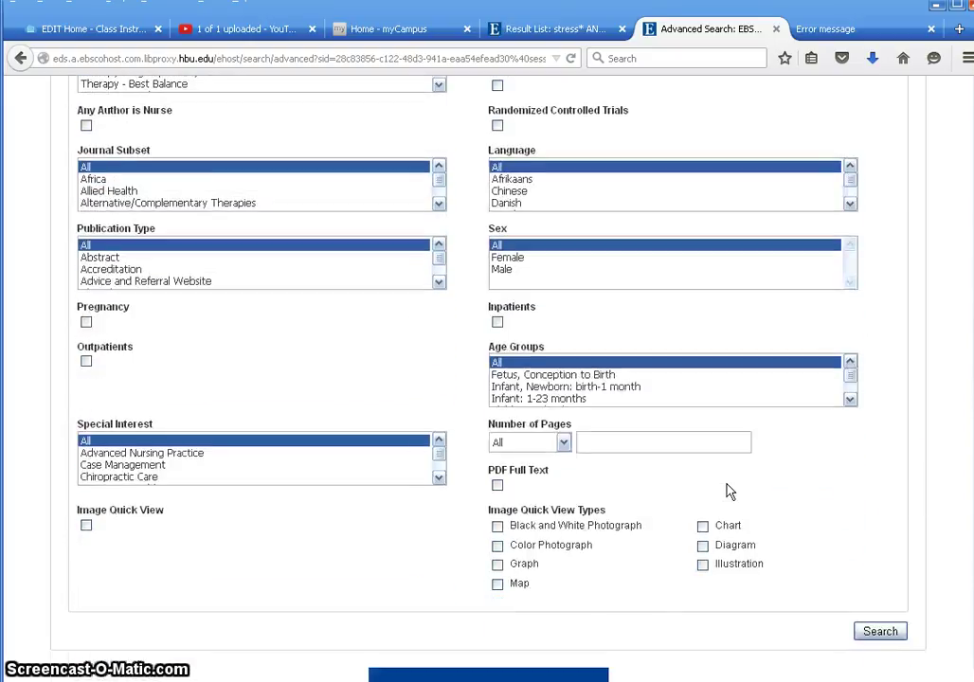
left_click(743, 474)
scroll(744, 474, "up", 15)
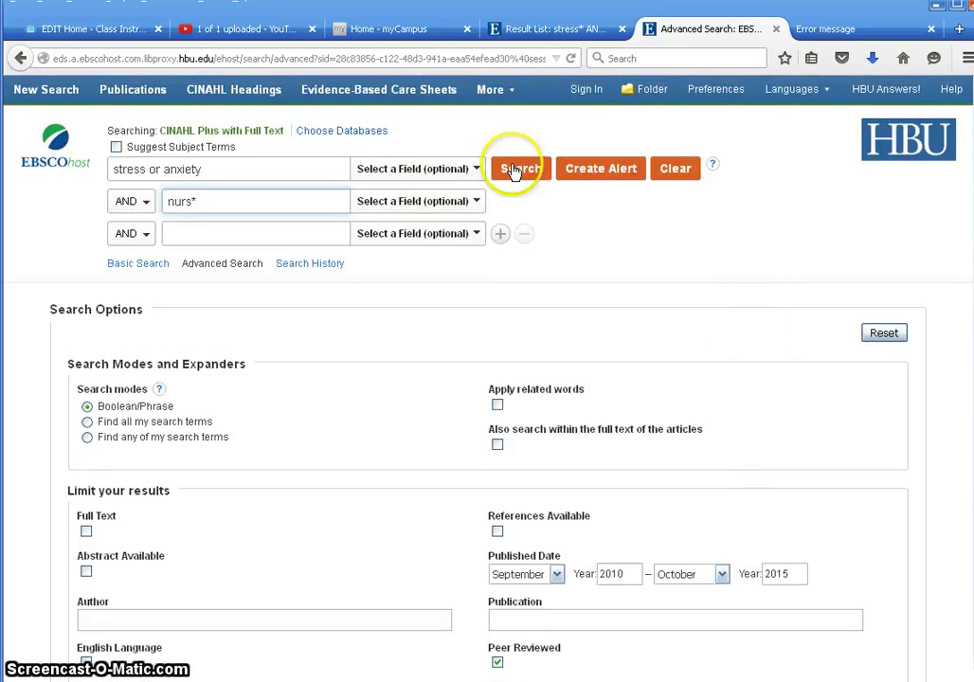
scroll(730, 472, "down", 6)
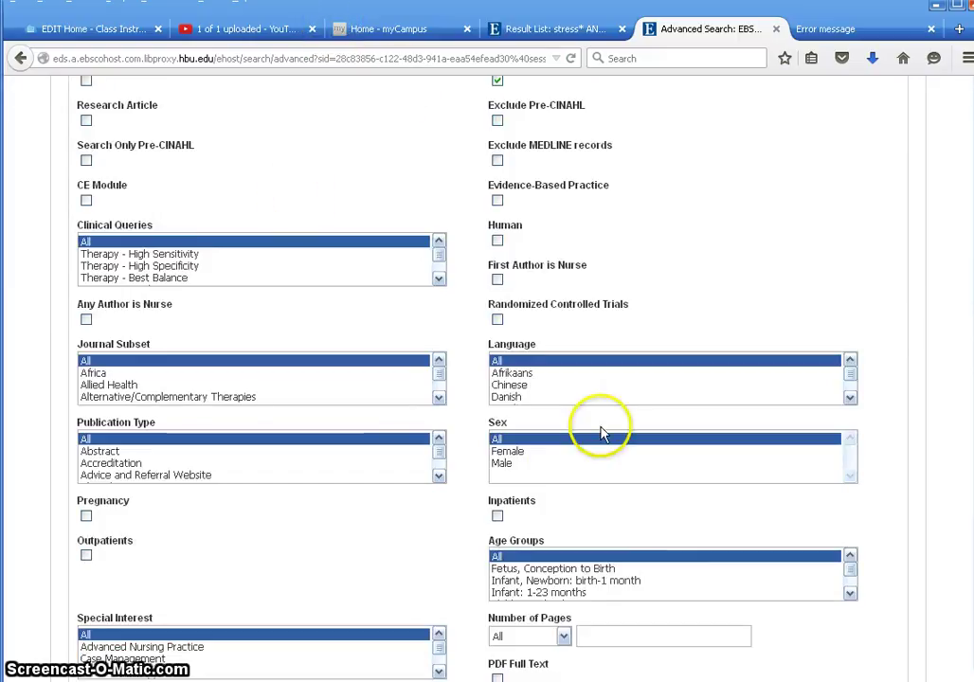
scroll(602, 433, "up", 6)
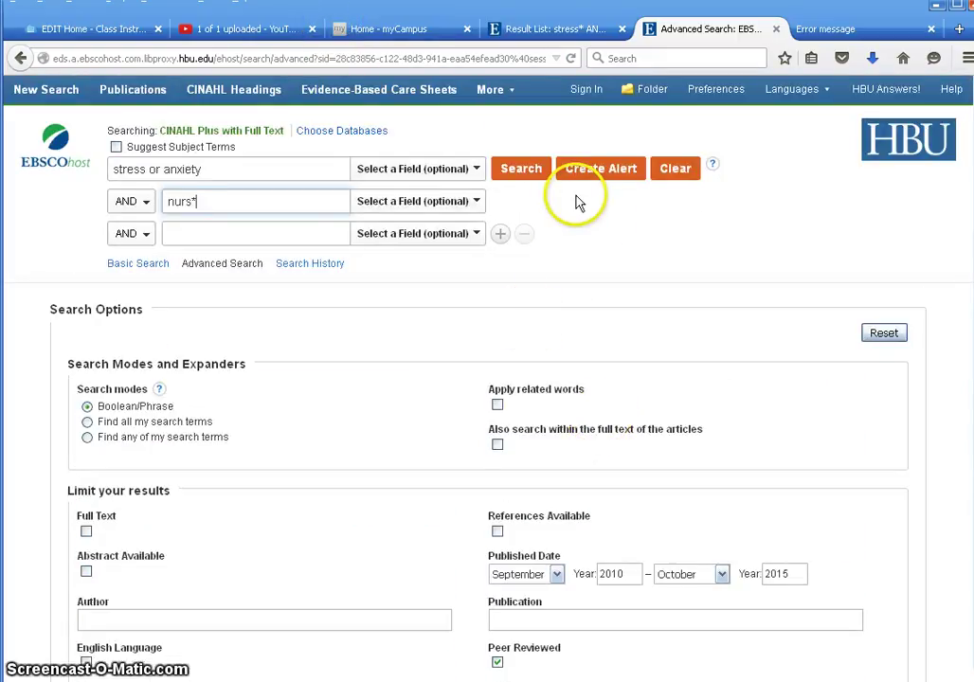
- Search, then add an AND row 'enviroment or workplace or work-place' and rerun, getting 247 results
left_click(524, 176)
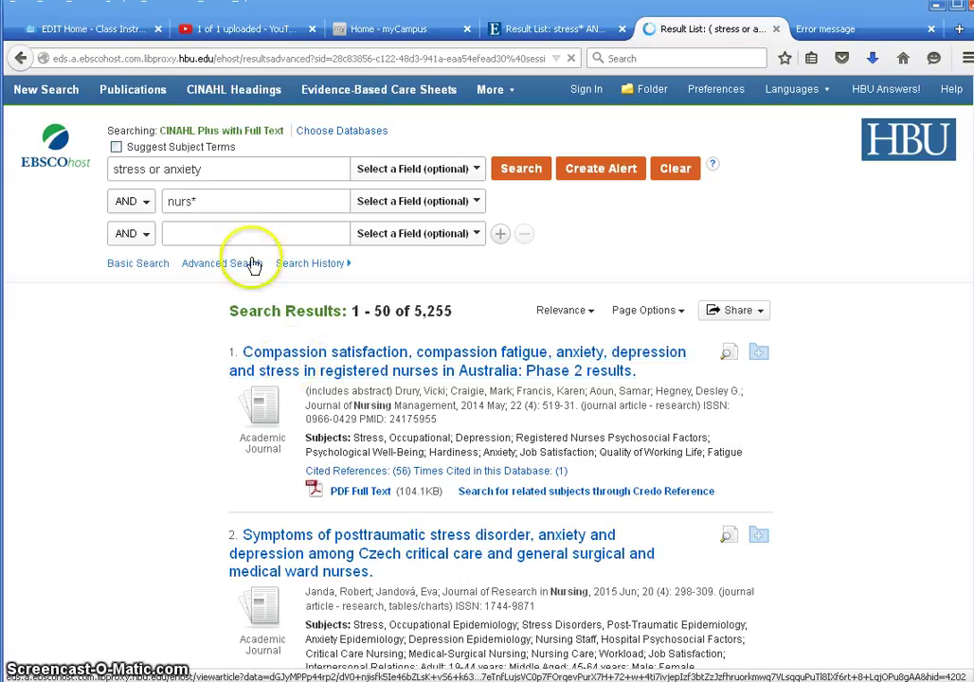
left_click(270, 232)
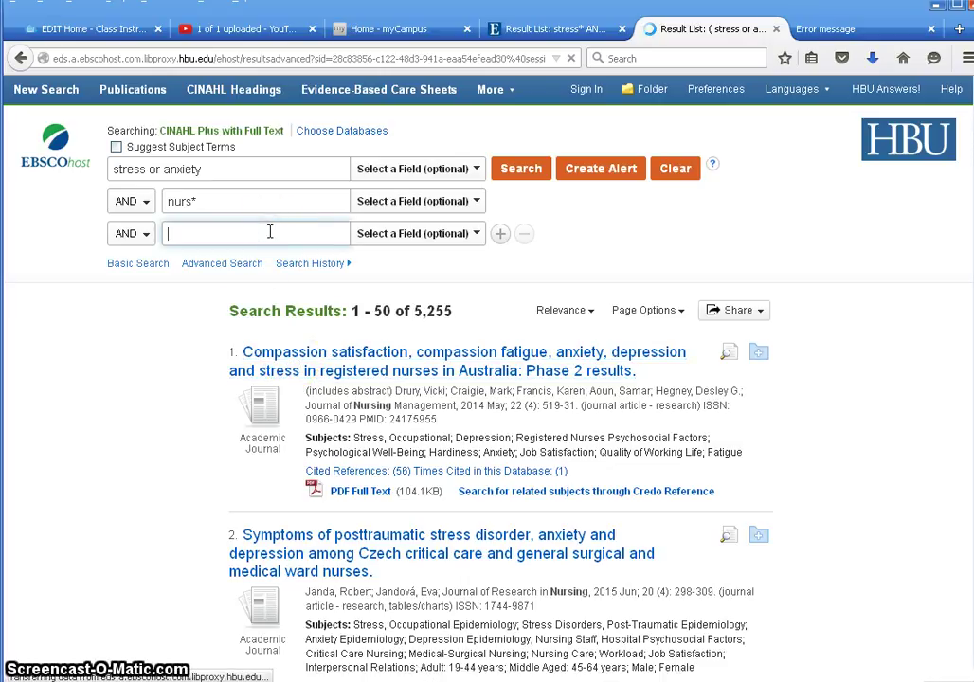
type("envir")
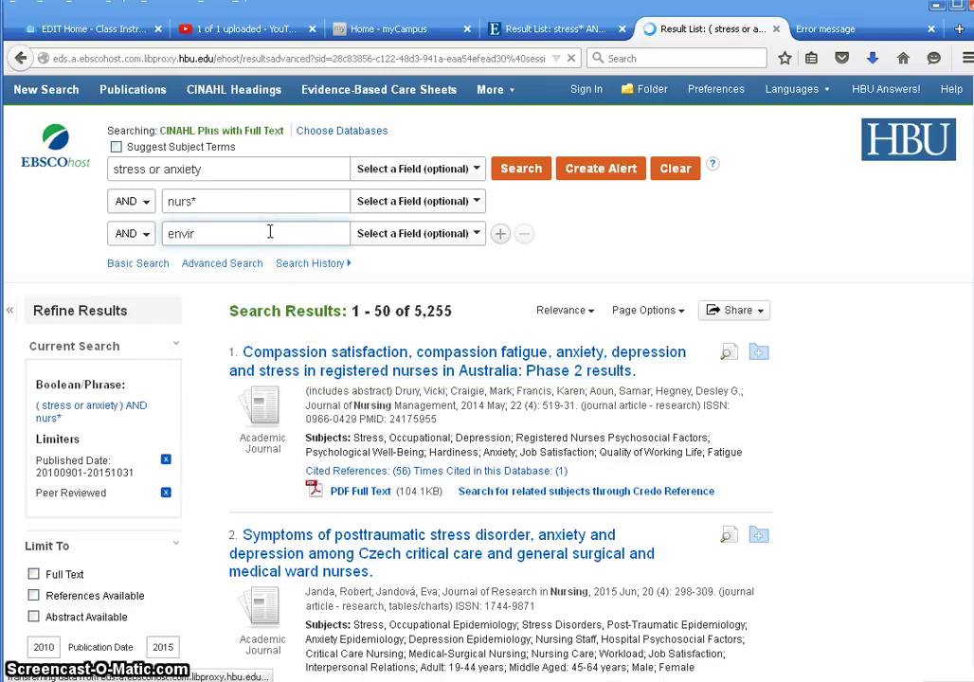
type("oment or")
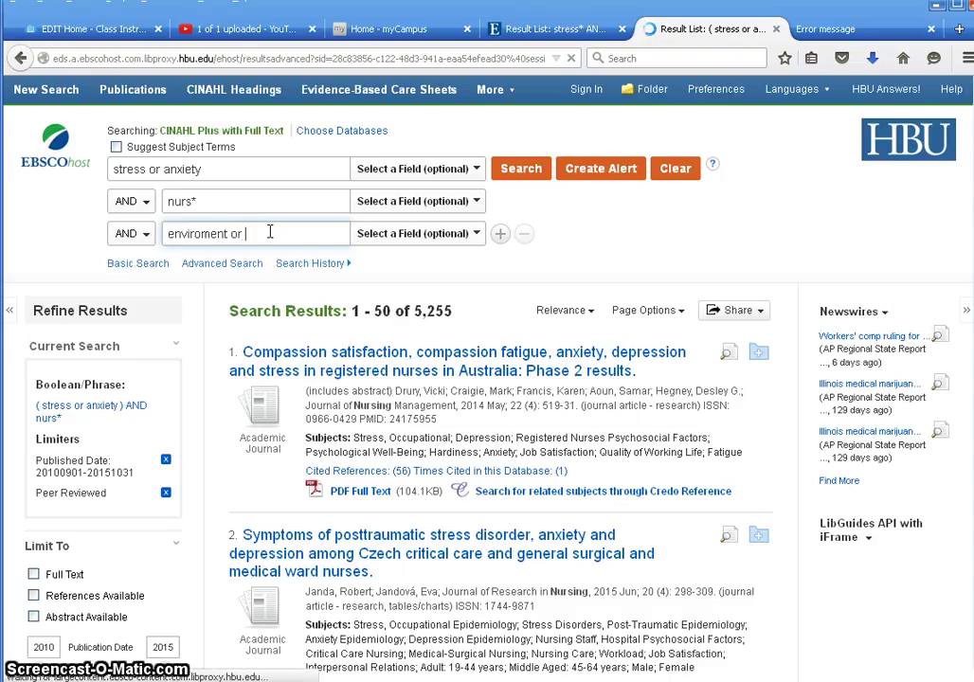
type("work")
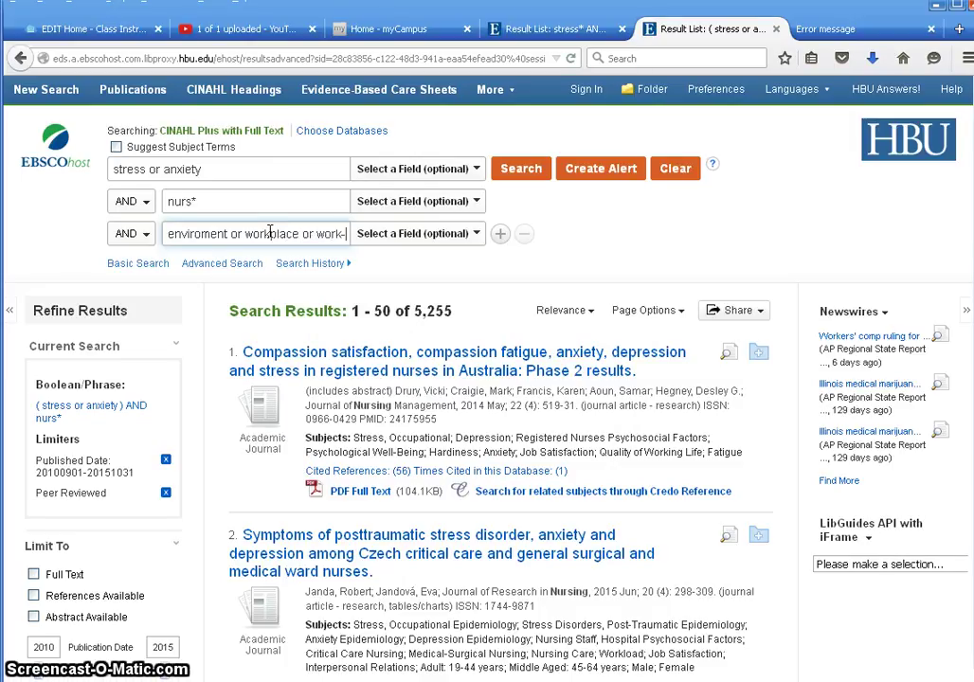
type("place")
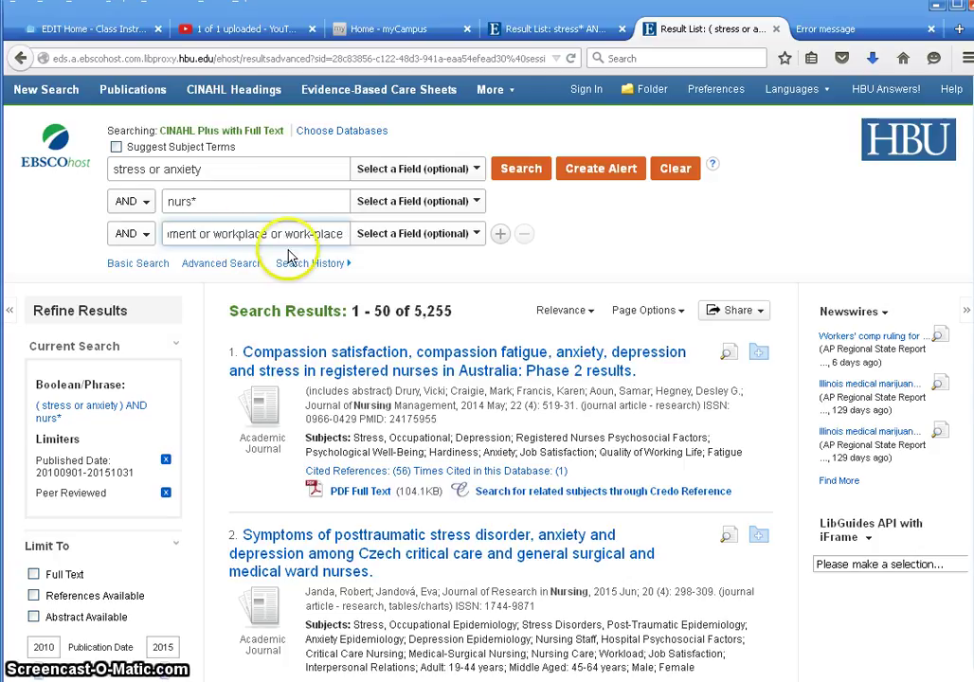
left_click(531, 177)
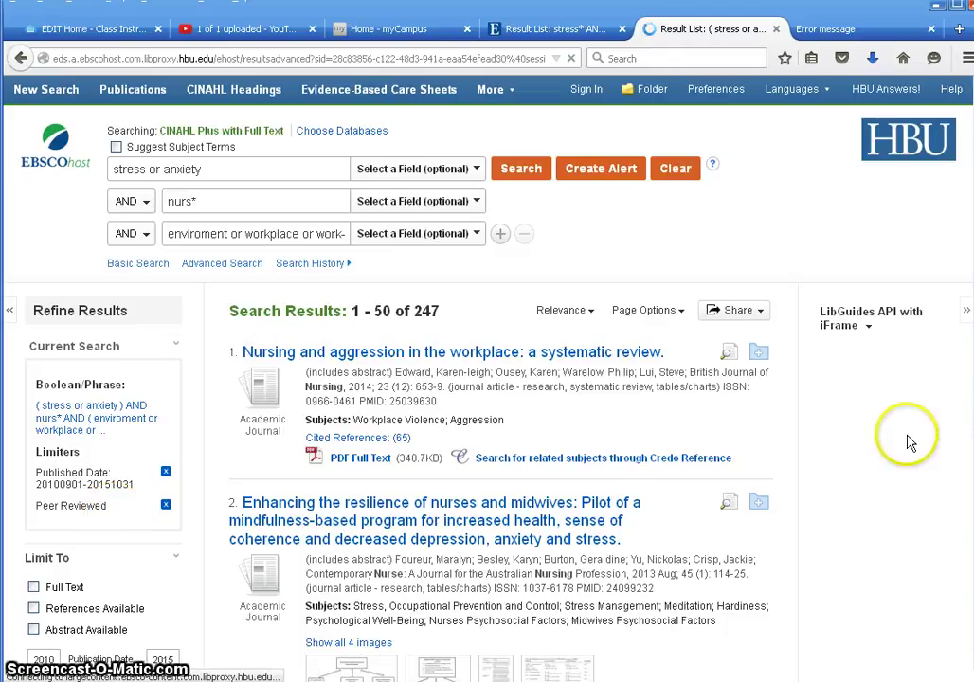
scroll(907, 441, "down", 2)
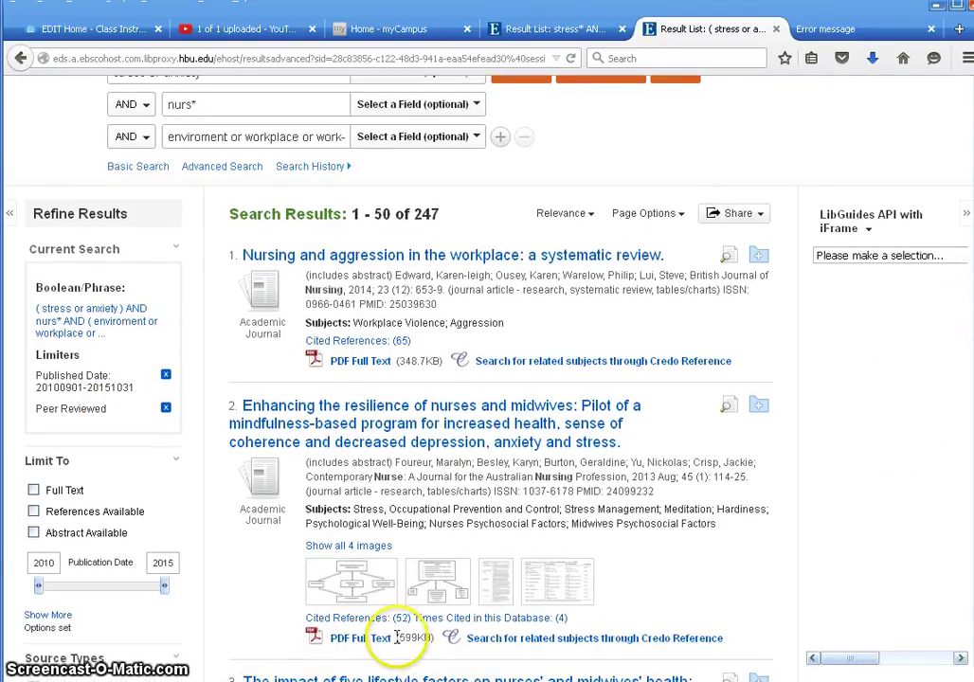
scroll(944, 461, "down", 3)
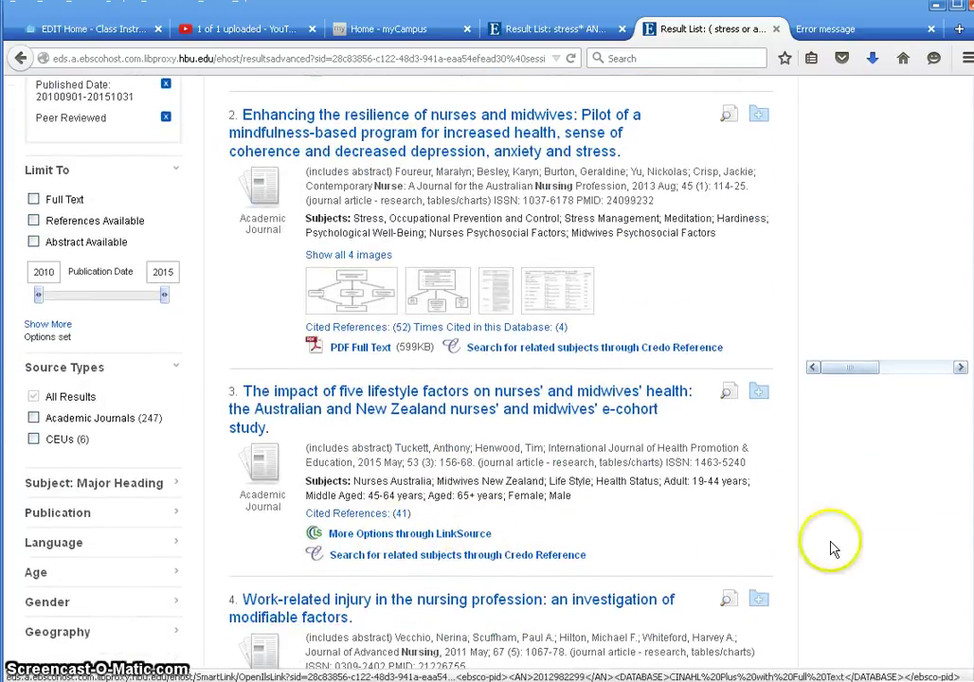
scroll(828, 548, "up", 4)
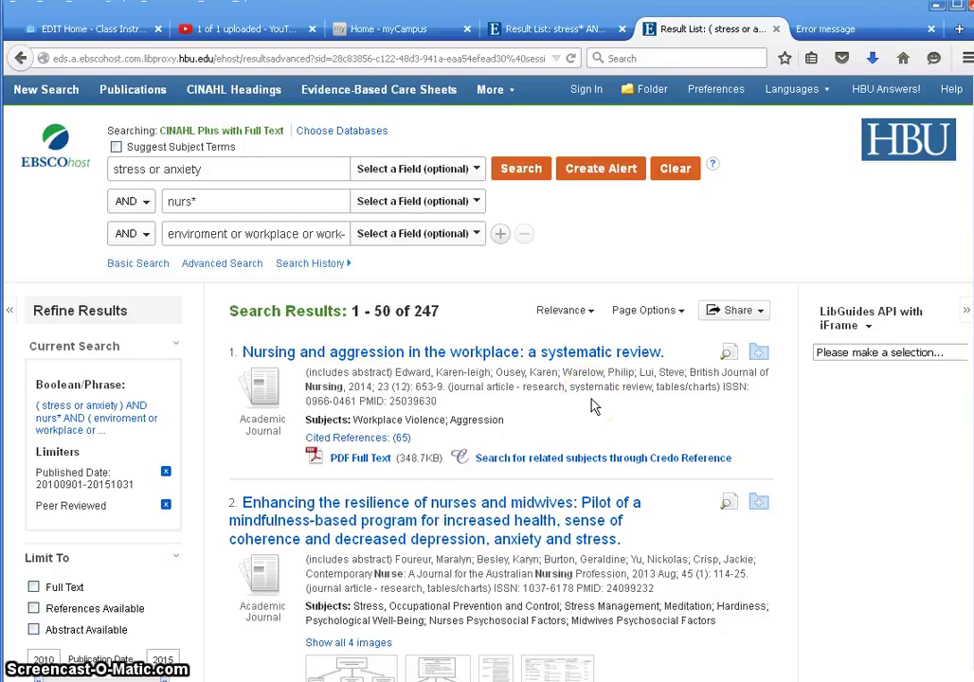
scroll(578, 427, "down", 2)
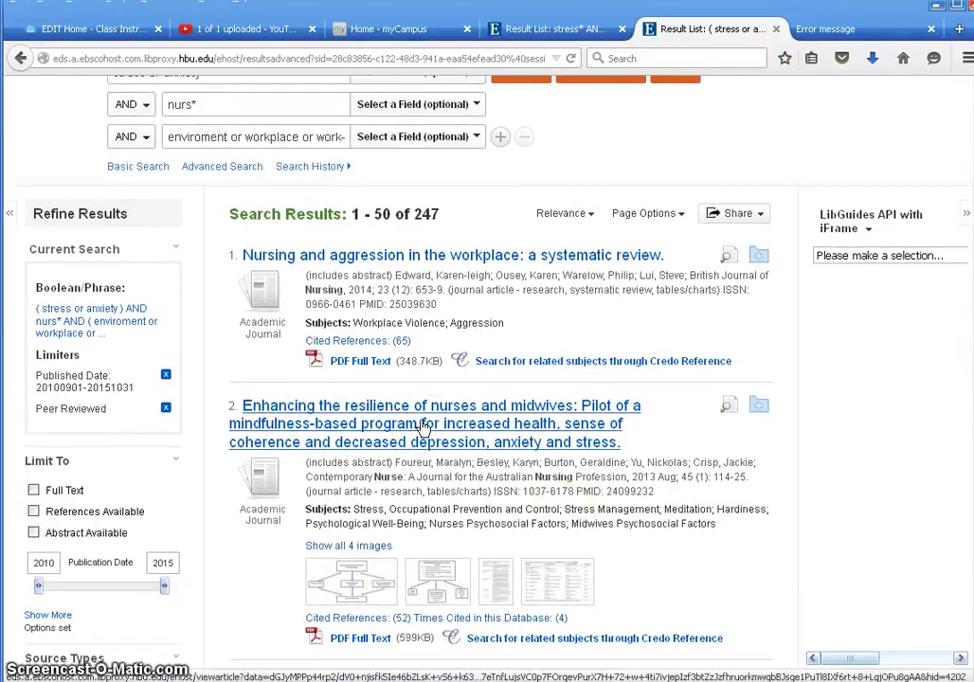
- Preview result 2 and add the nurse and midwife resilience article to the folder
left_click(728, 409)
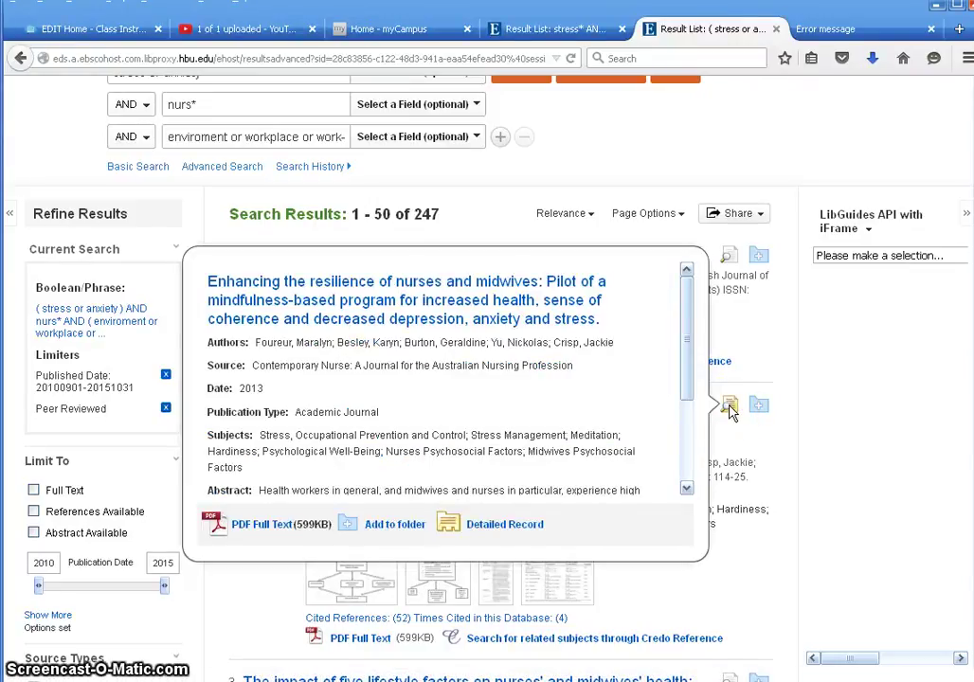
left_click_drag(687, 391, 687, 364)
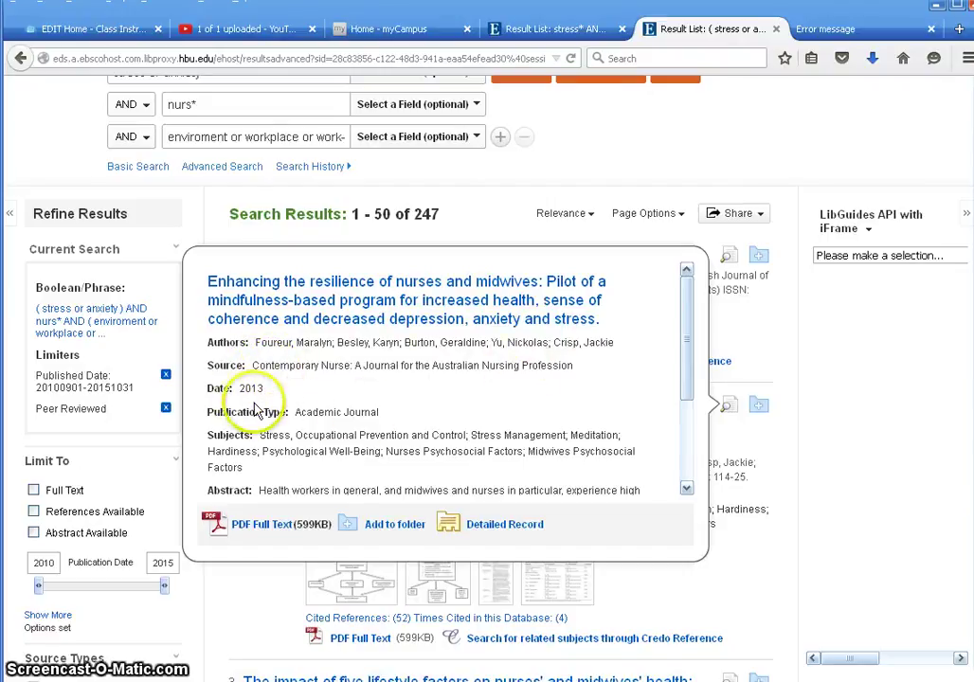
scroll(684, 391, "down", 3)
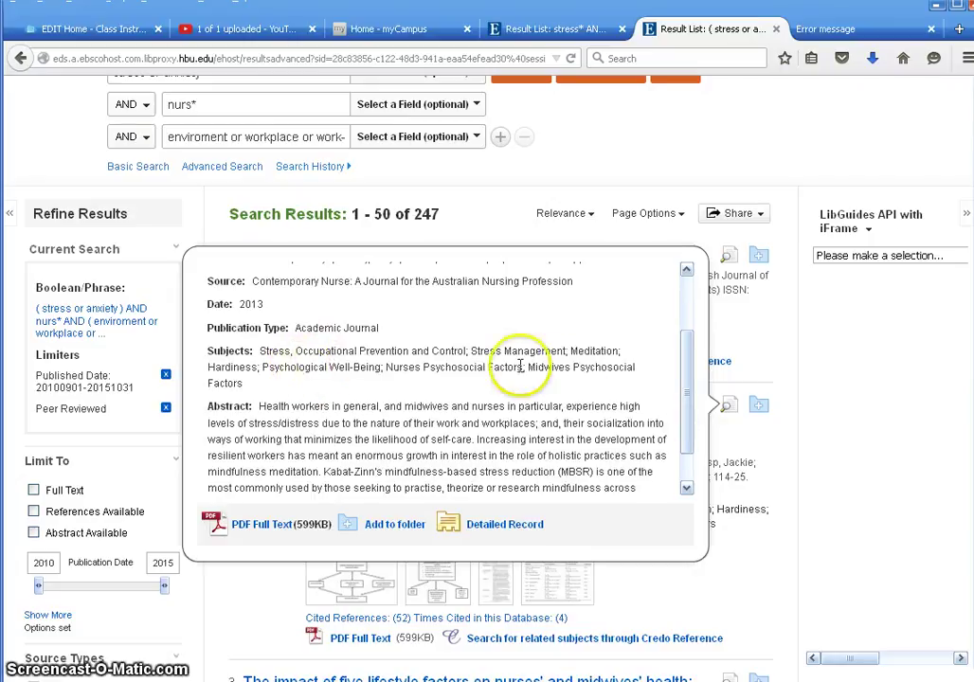
left_click_drag(693, 396, 691, 435)
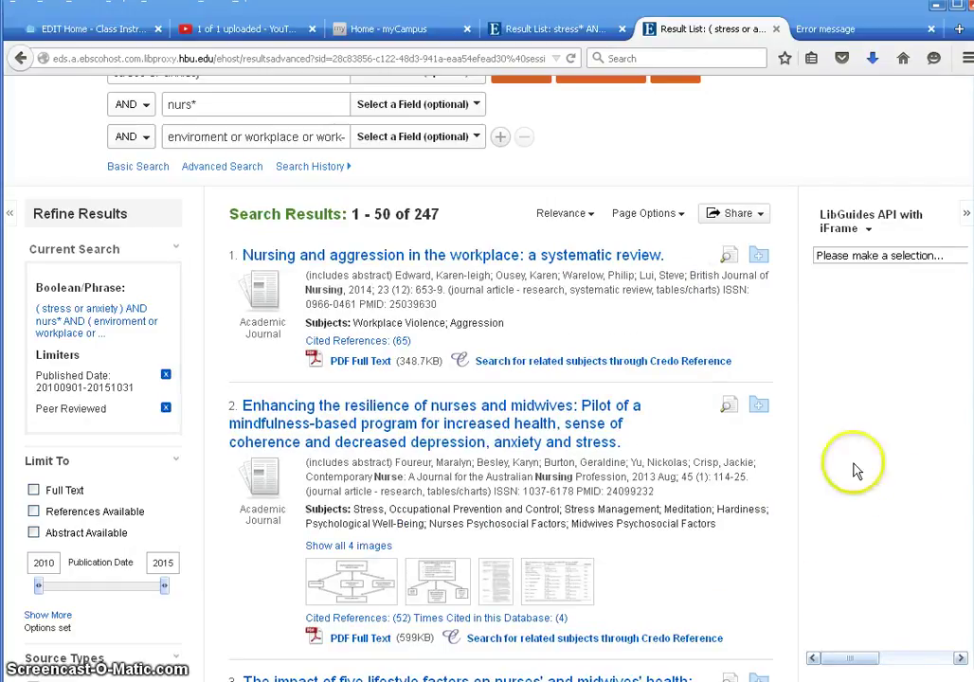
left_click(759, 405)
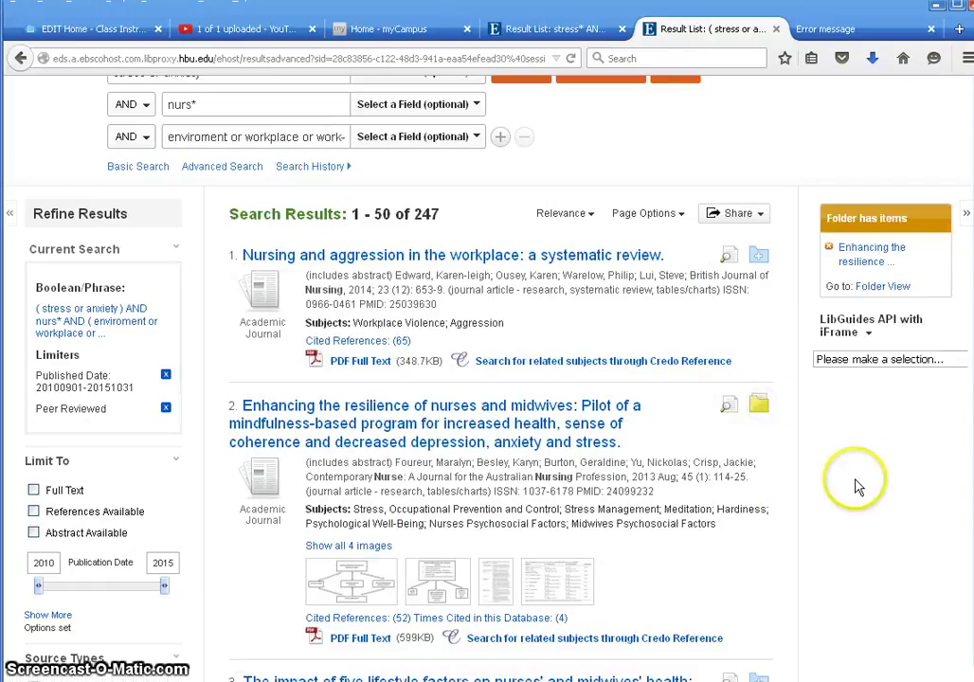
scroll(782, 426, "up", 2)
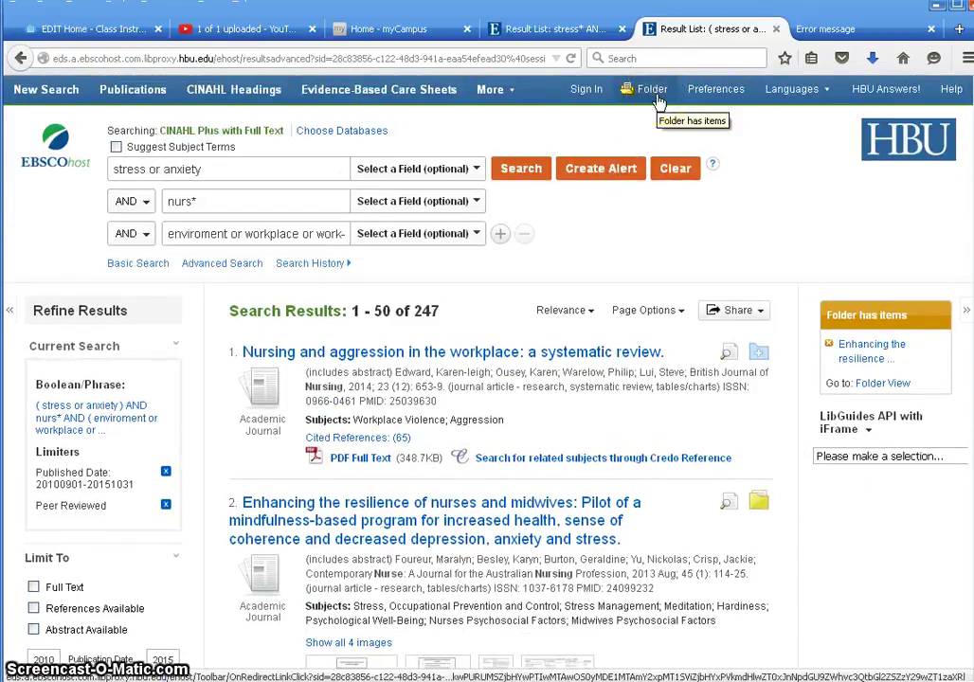
left_click(821, 641)
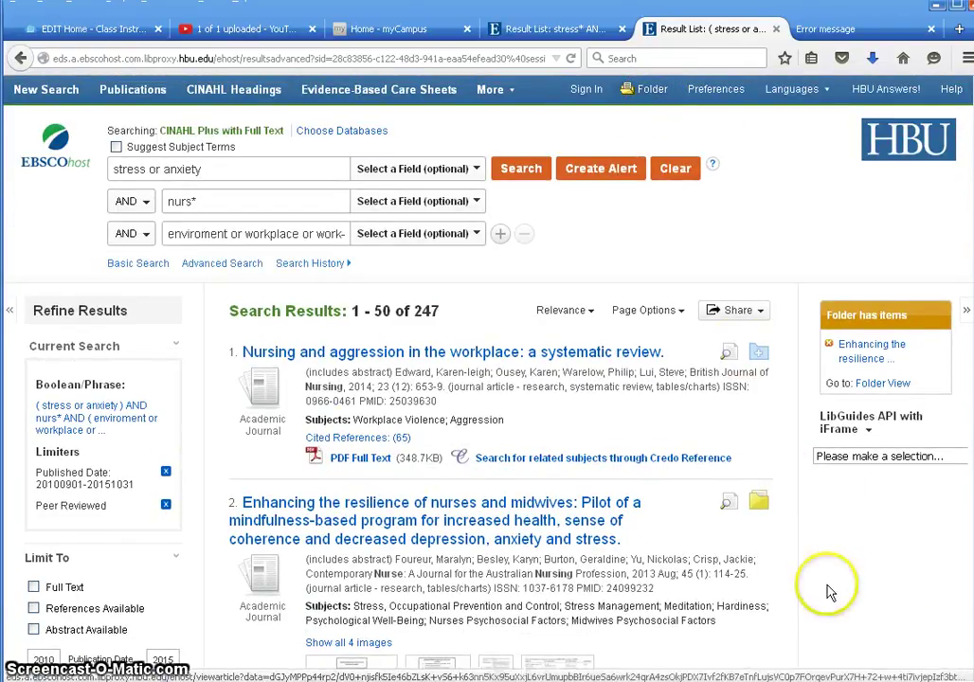
scroll(827, 625, "down", 2)
scroll(828, 585, "down", 1)
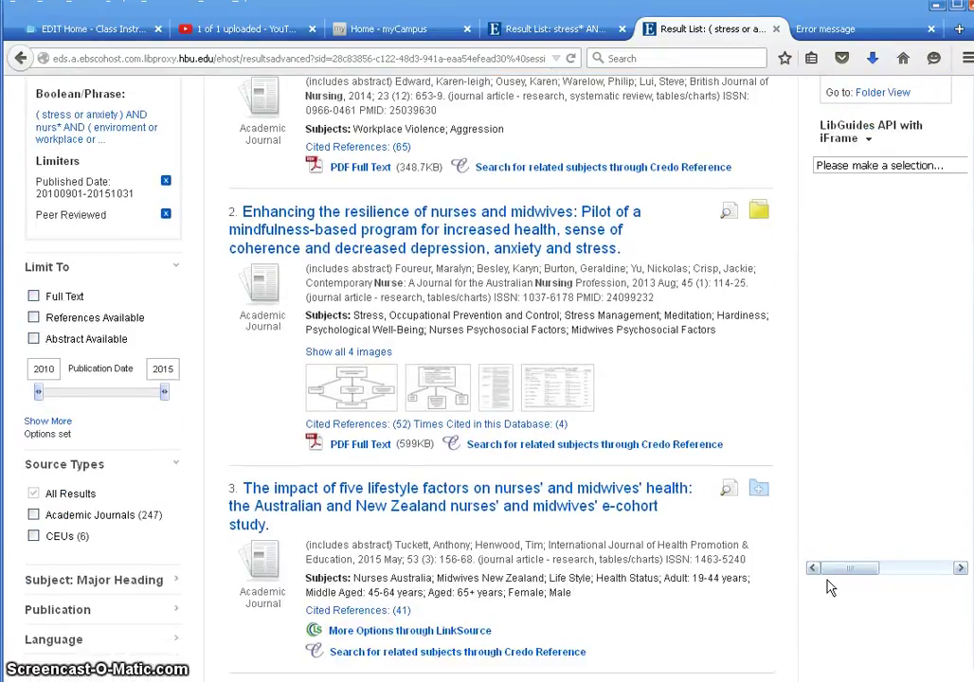
left_click(826, 557)
scroll(819, 529, "down", 1)
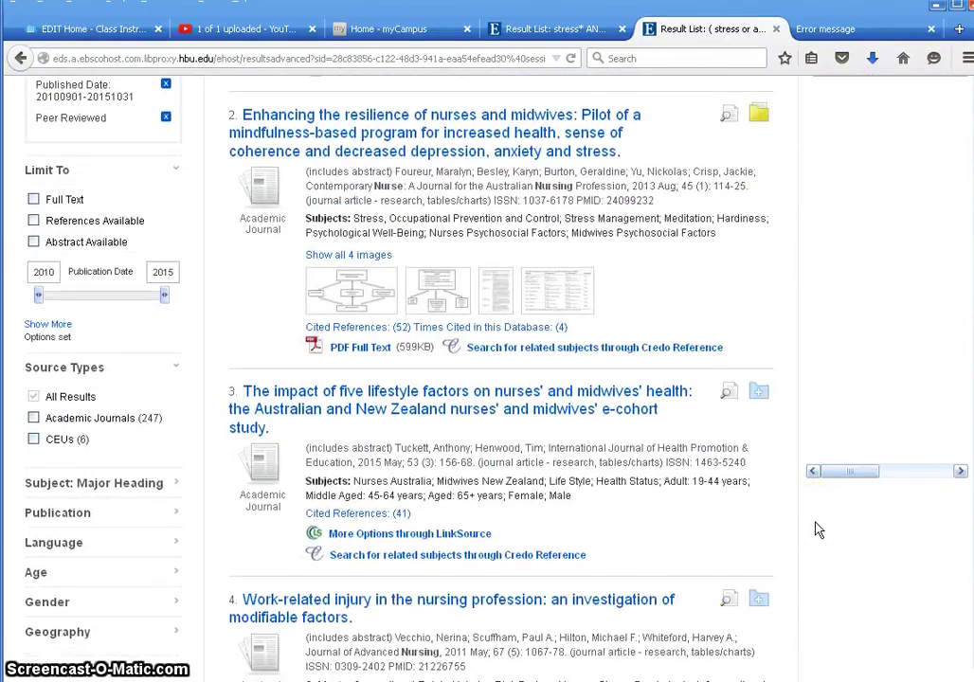
scroll(819, 528, "down", 1)
left_click(424, 426)
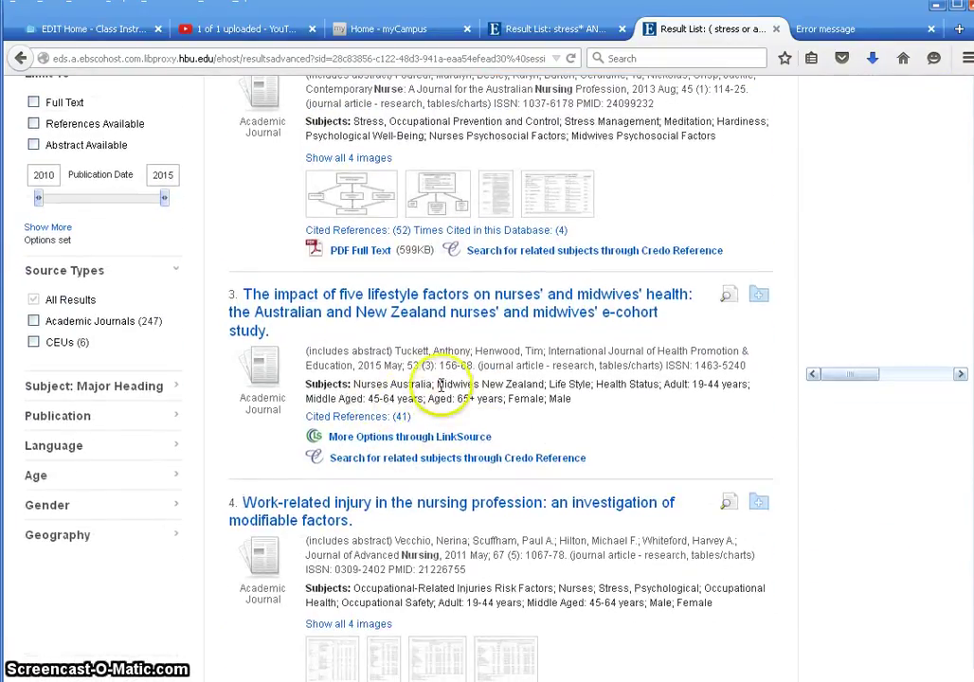
left_click(658, 426)
scroll(658, 429, "up", 2)
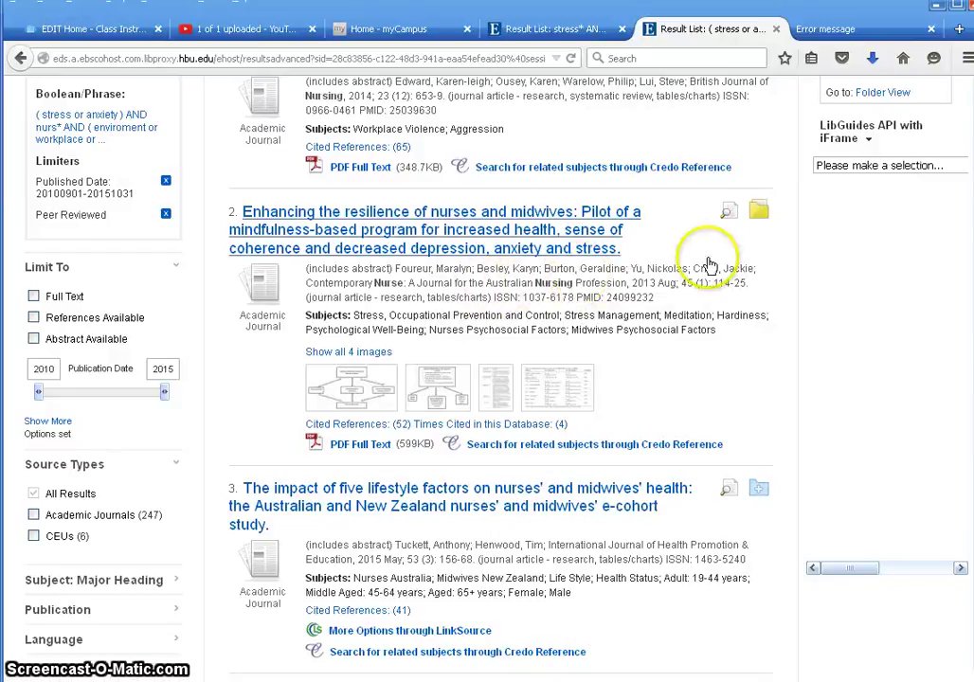
left_click(761, 214)
scroll(858, 423, "down", 5)
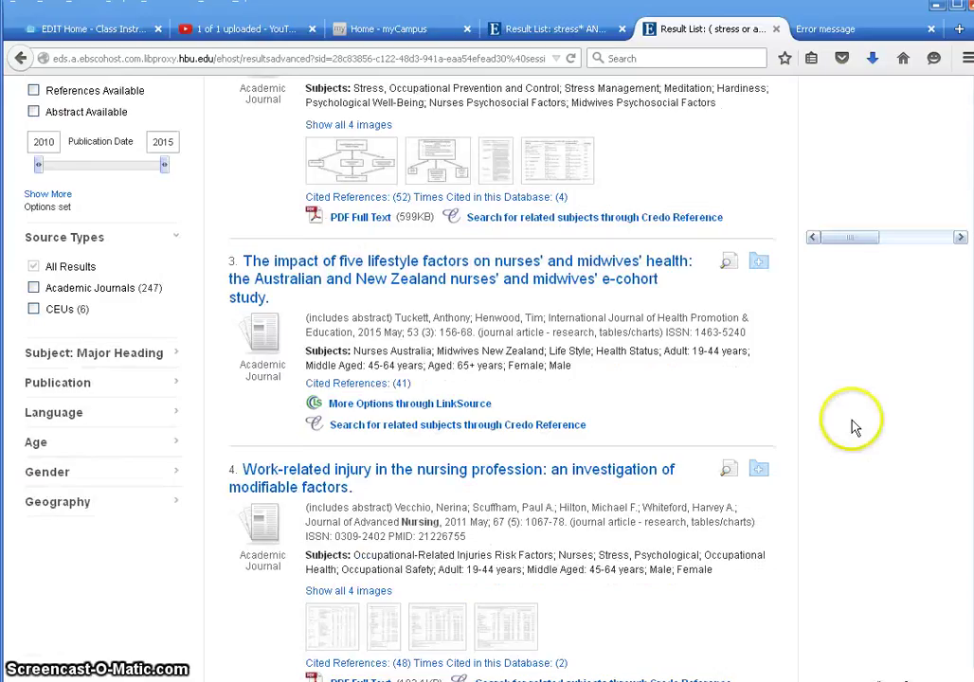
scroll(796, 481, "down", 3)
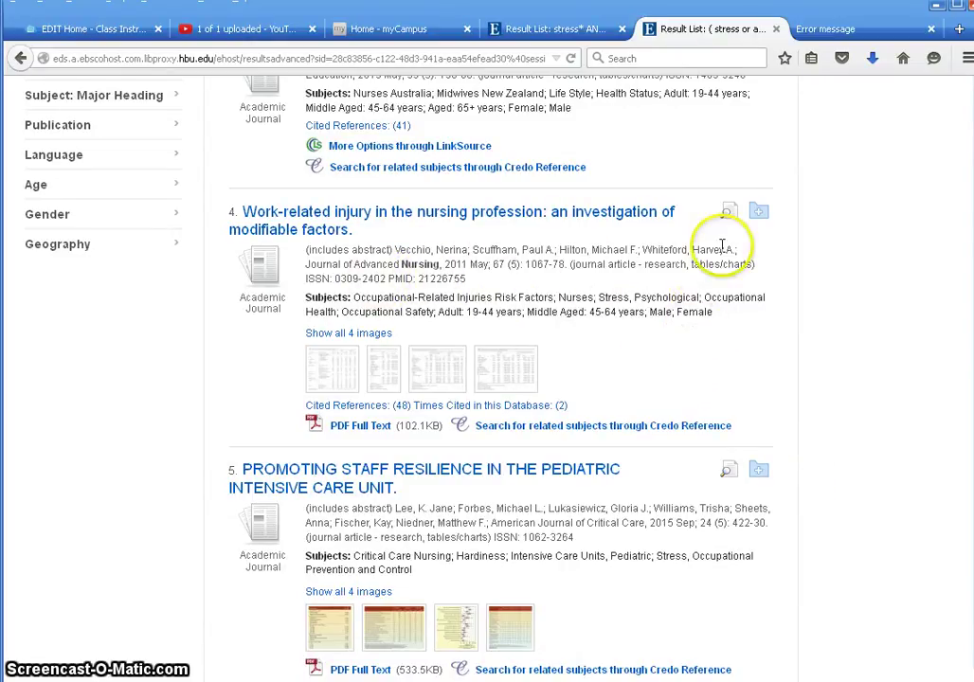
mouse_move(732, 214)
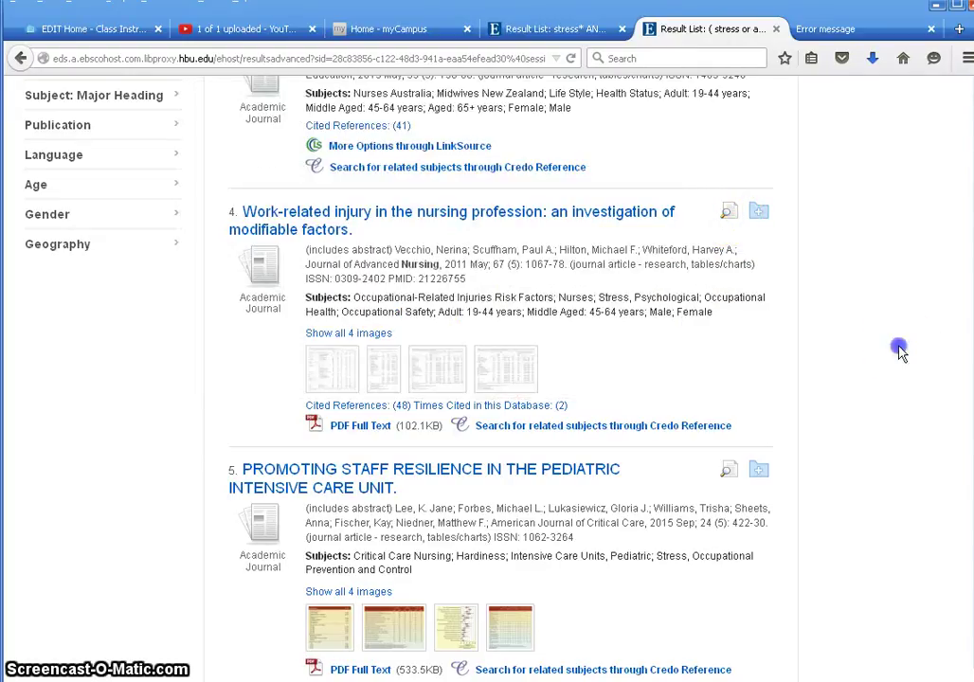
scroll(923, 360, "down", 3)
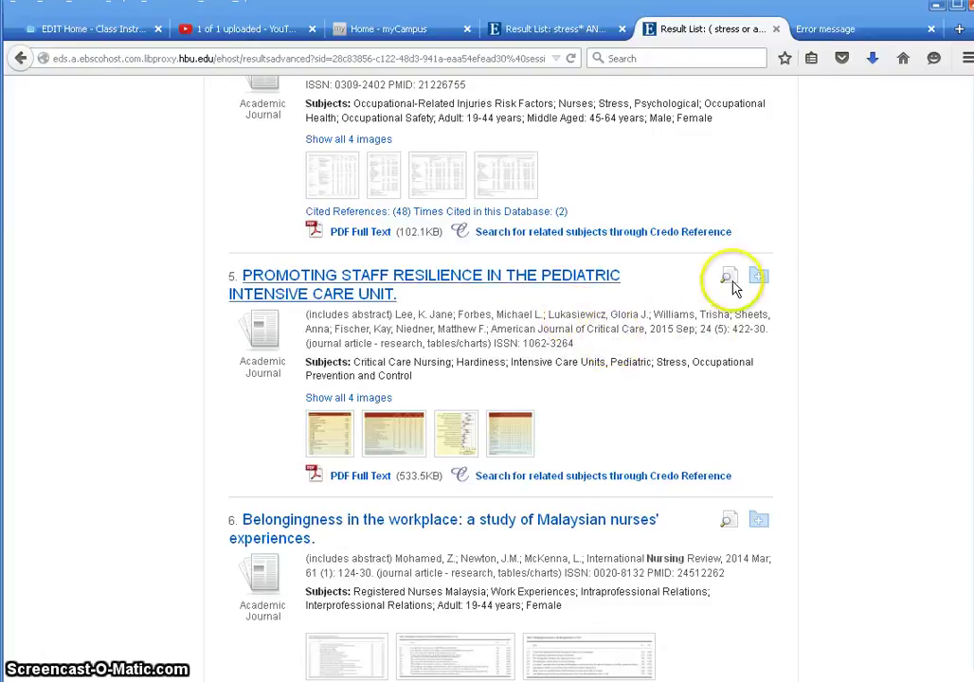
- Add result 5, the pediatric intensive care staff resilience article, to the folder
mouse_move(730, 279)
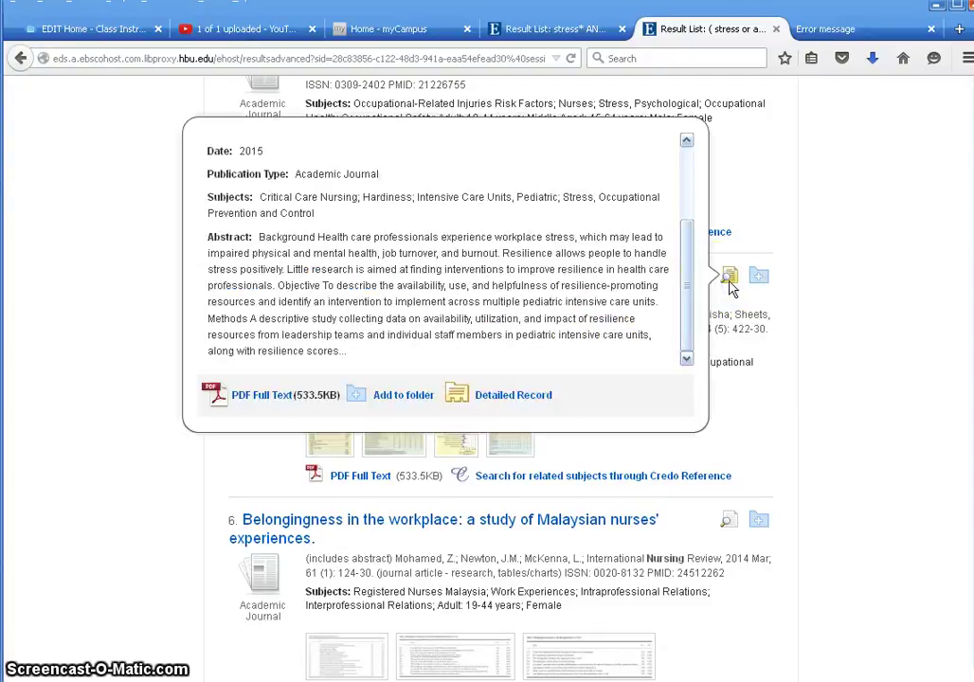
left_click_drag(686, 269, 688, 266)
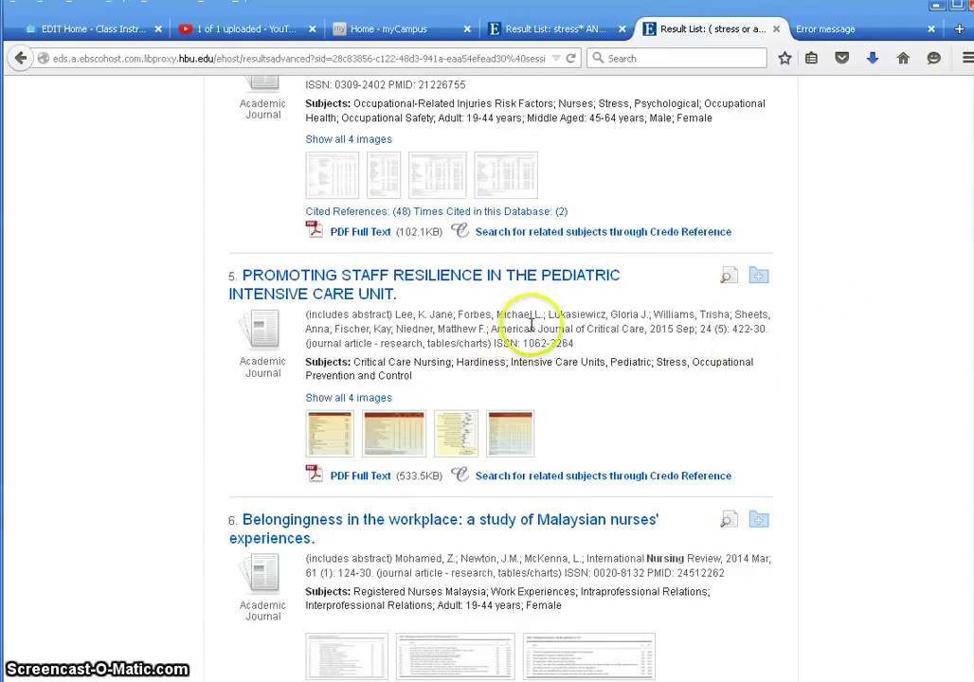
left_click(759, 276)
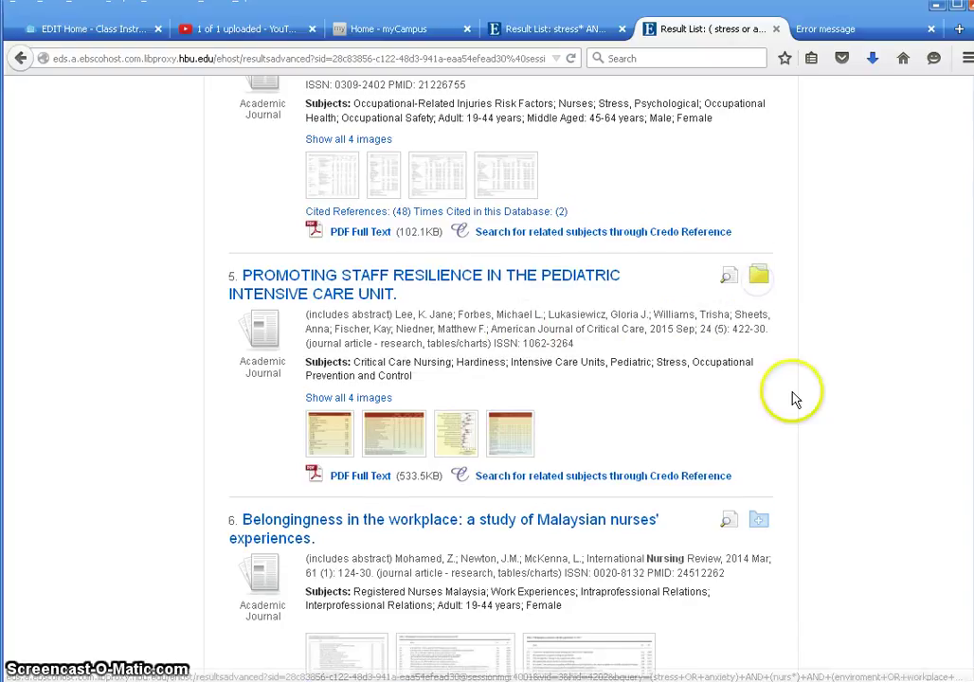
- Add result 7, 'Effects of stress on nursing integrity', to the folder
scroll(795, 398, "down", 3)
scroll(838, 419, "down", 2)
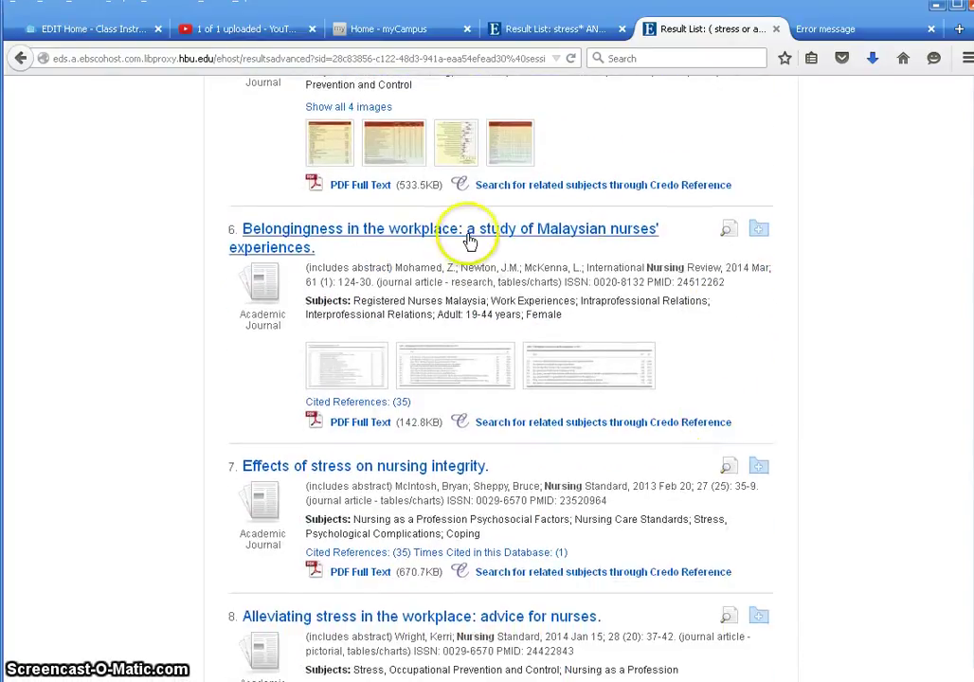
scroll(687, 381, "down", 3)
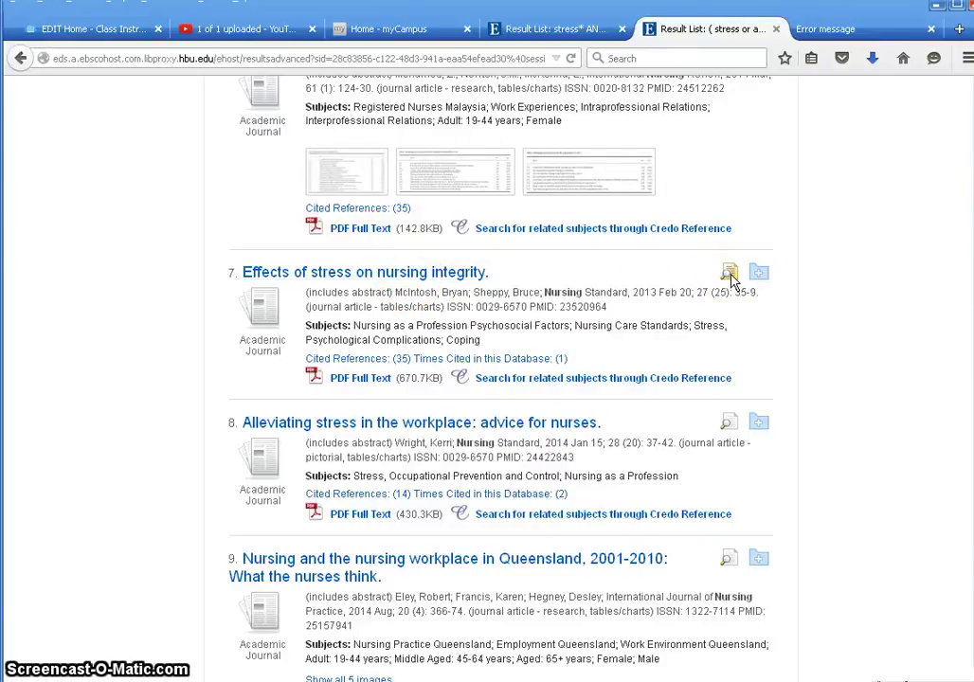
mouse_move(730, 277)
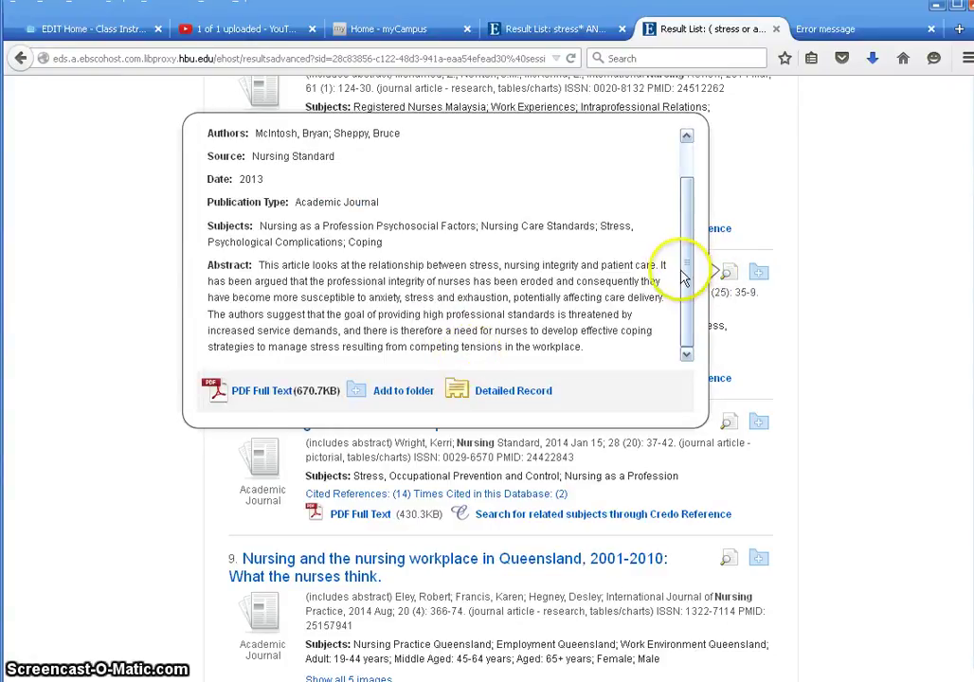
left_click_drag(688, 277, 696, 207)
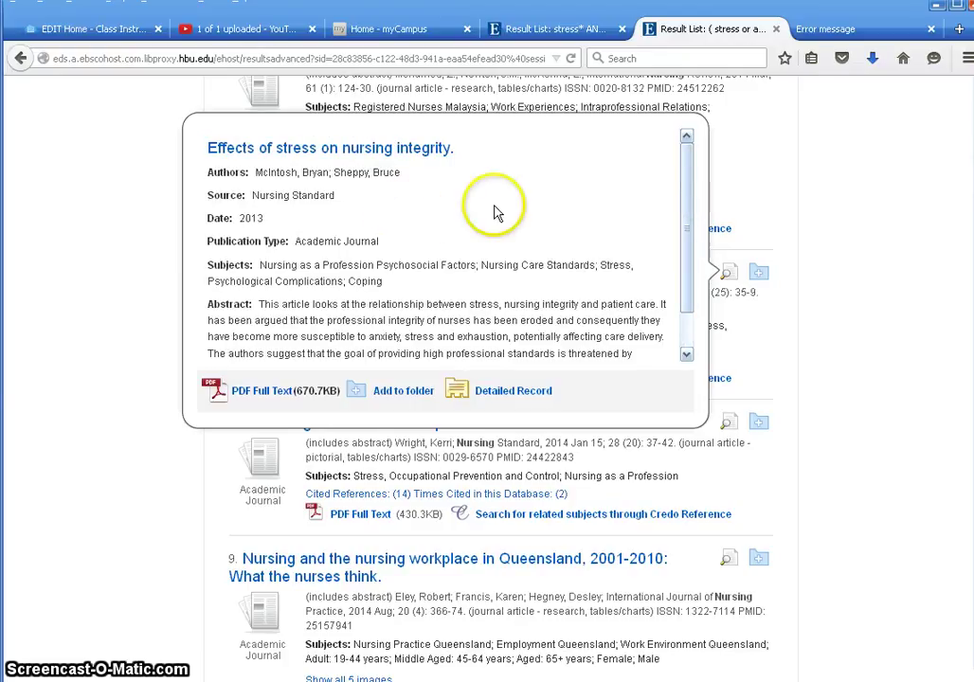
left_click(759, 272)
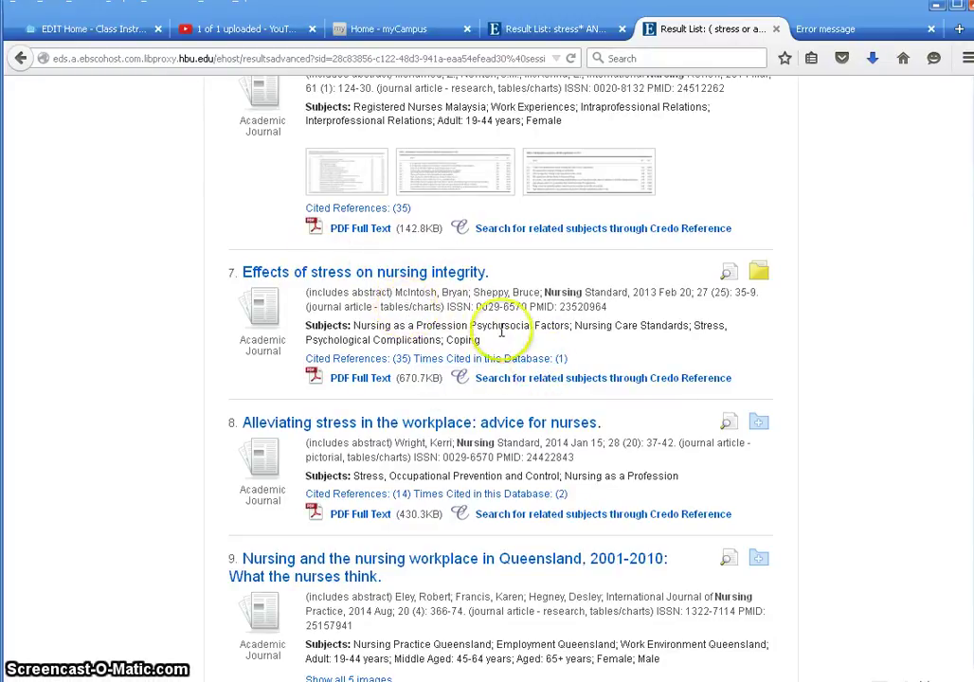
left_click_drag(632, 293, 675, 315)
left_click(676, 311)
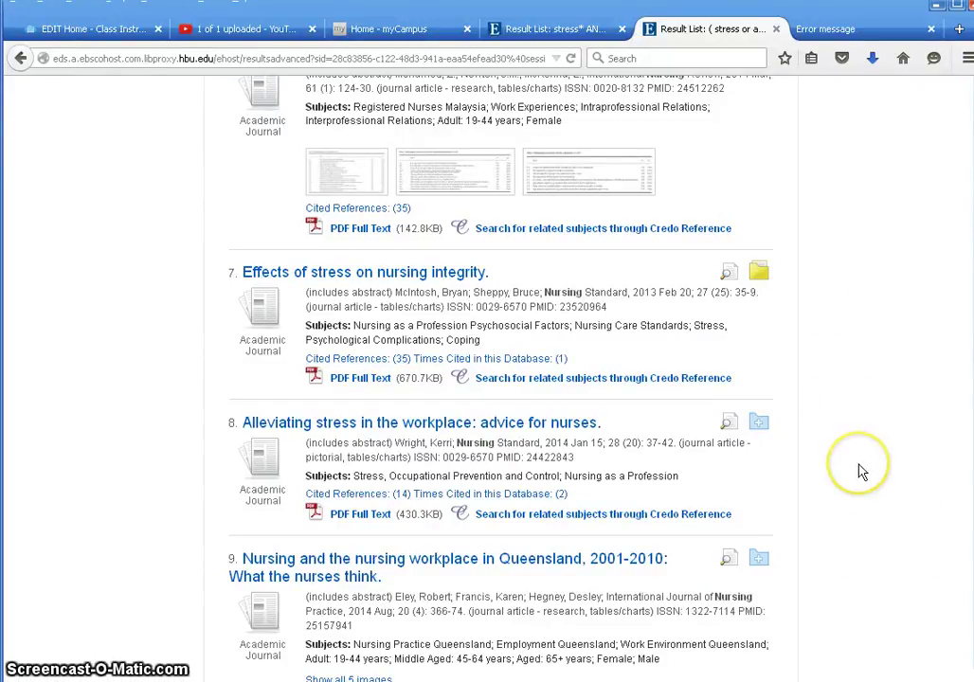
scroll(859, 470, "up", 5)
scroll(858, 470, "up", 7)
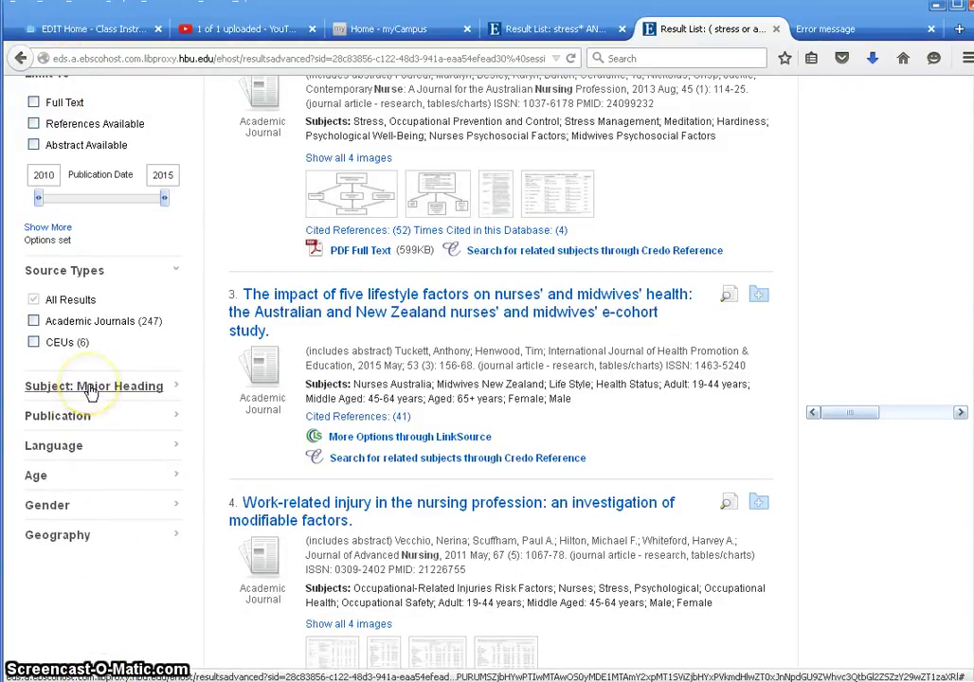
- View the full Subject: Major Heading list and cancel it without selecting any heading
left_click(92, 388)
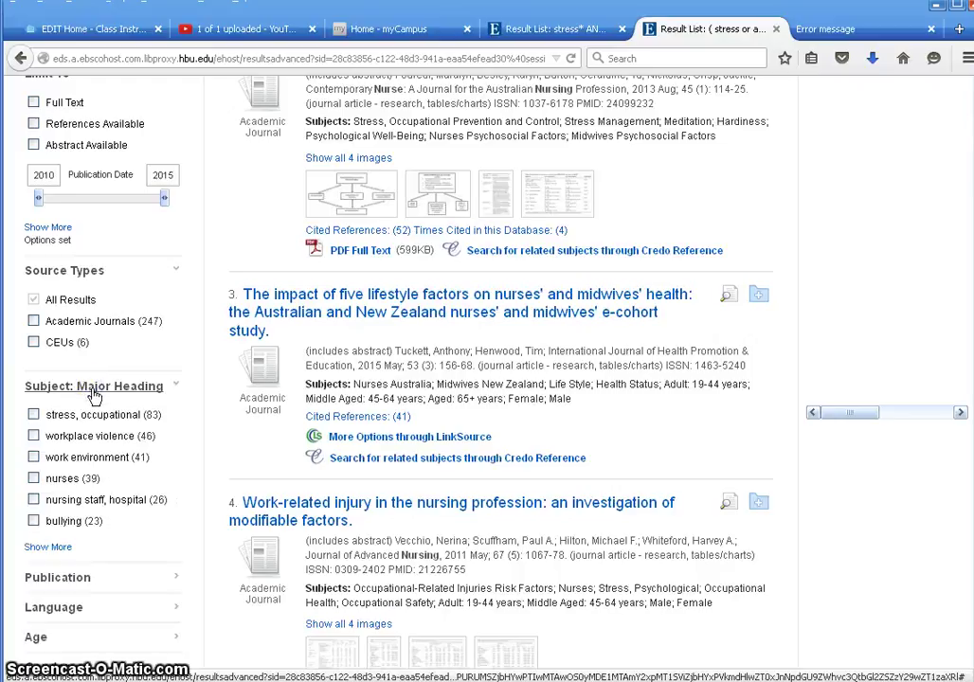
scroll(126, 609, "down", 1)
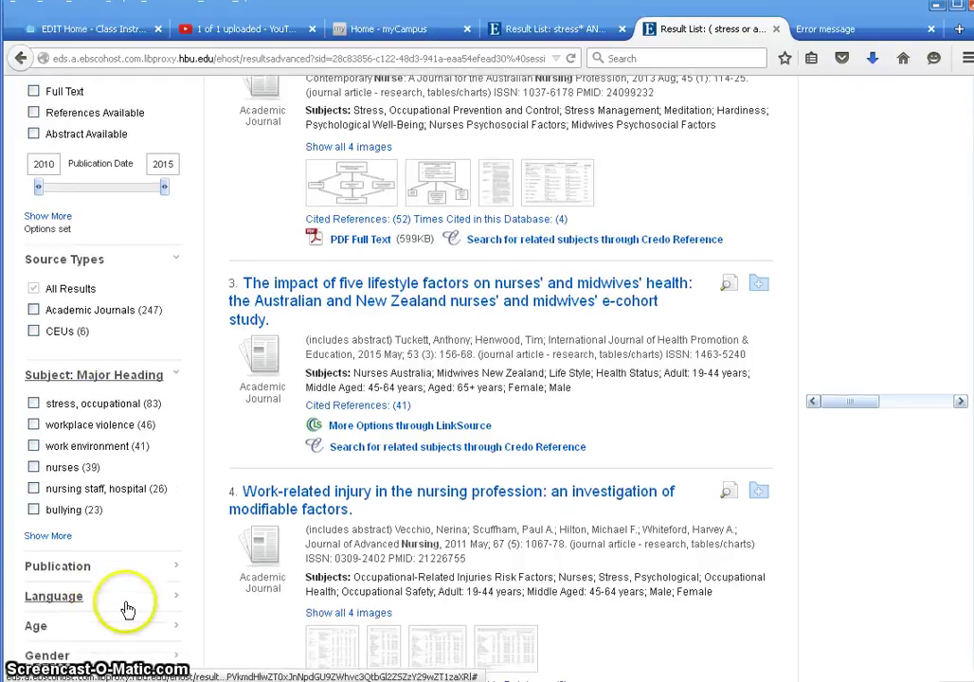
scroll(127, 609, "down", 2)
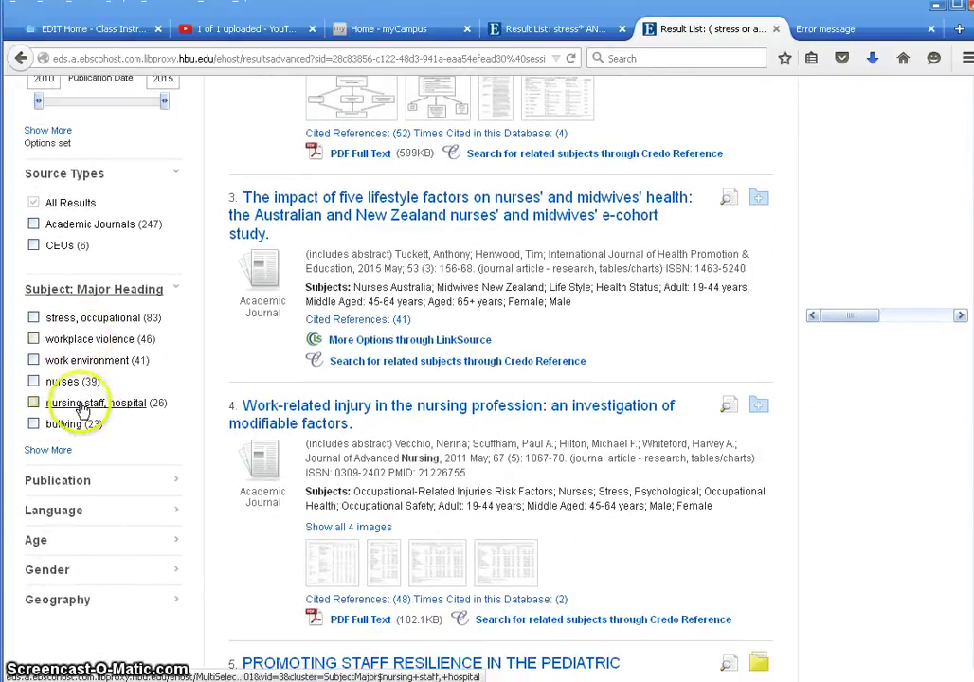
left_click(47, 453)
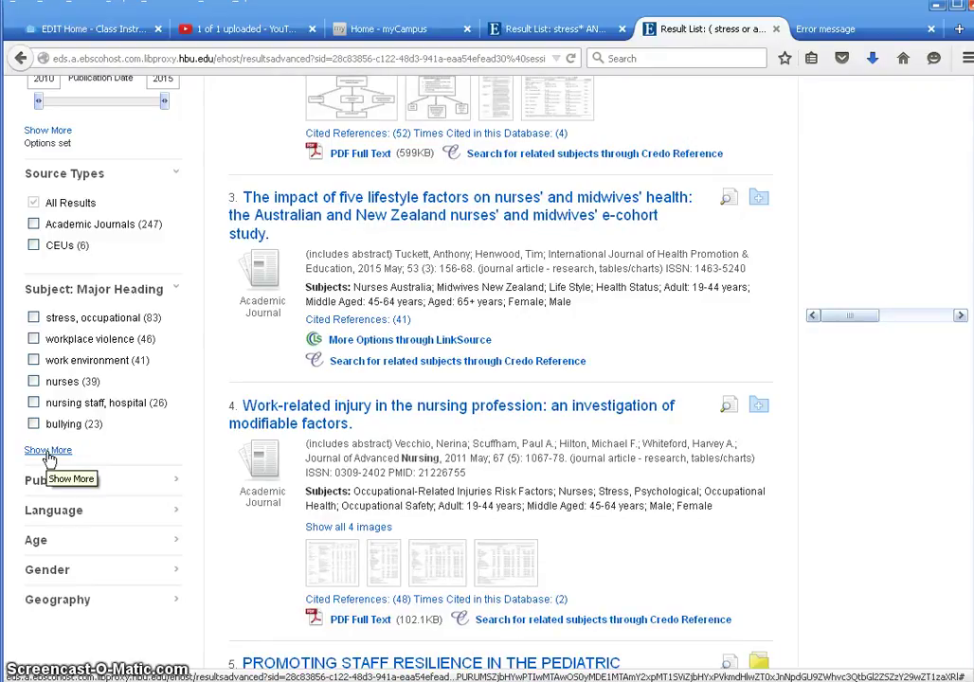
left_click(49, 456)
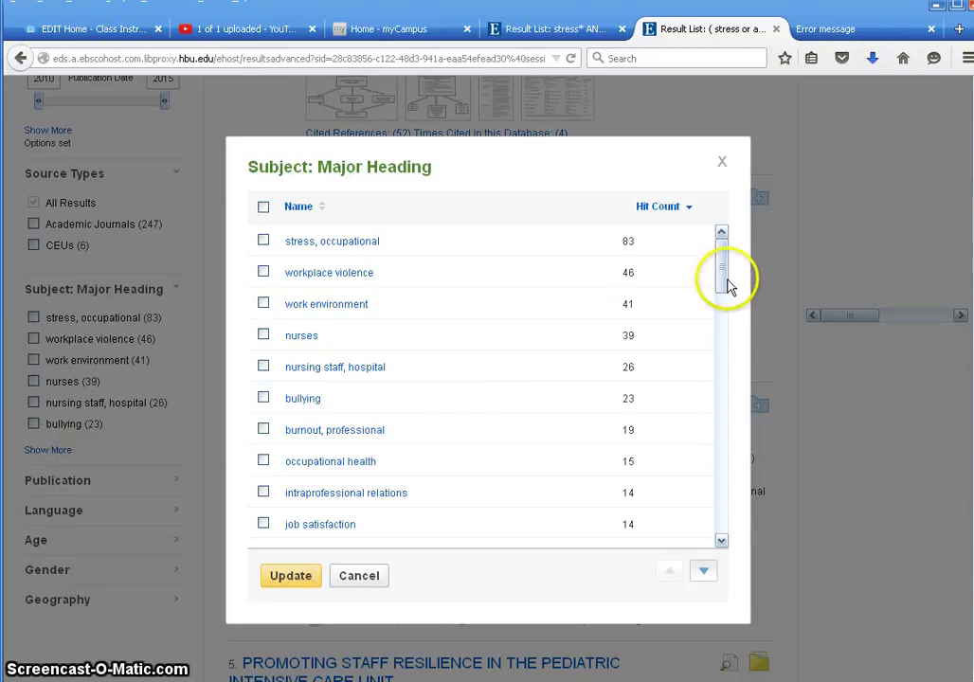
mouse_move(722, 280)
left_mouse_down()
mouse_move(730, 386)
mouse_move(722, 523)
mouse_move(723, 262)
mouse_move(732, 524)
mouse_move(712, 271)
left_mouse_up()
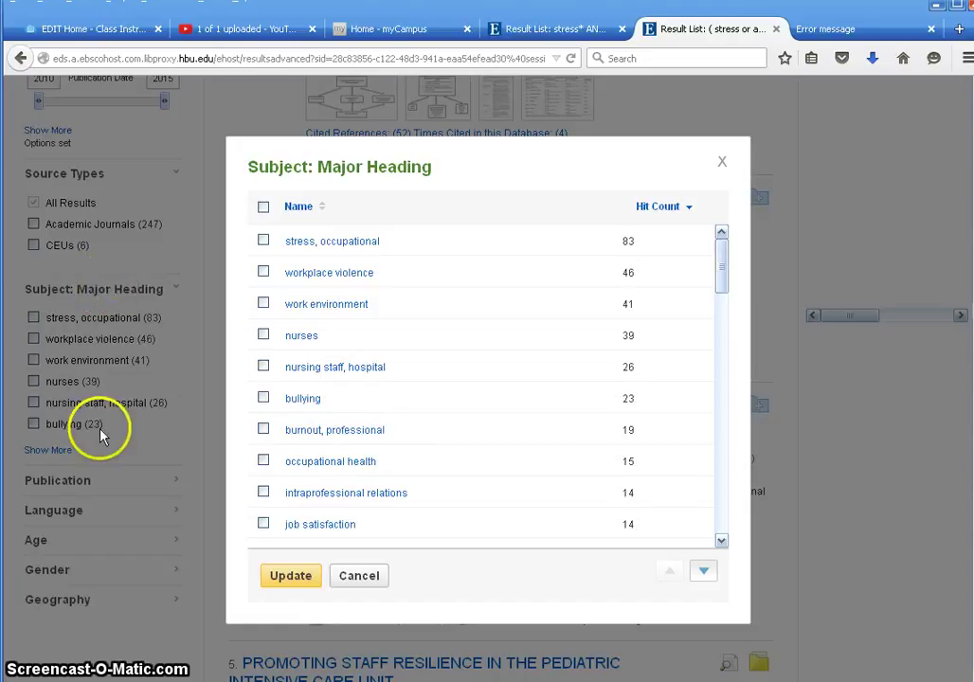
left_click(372, 581)
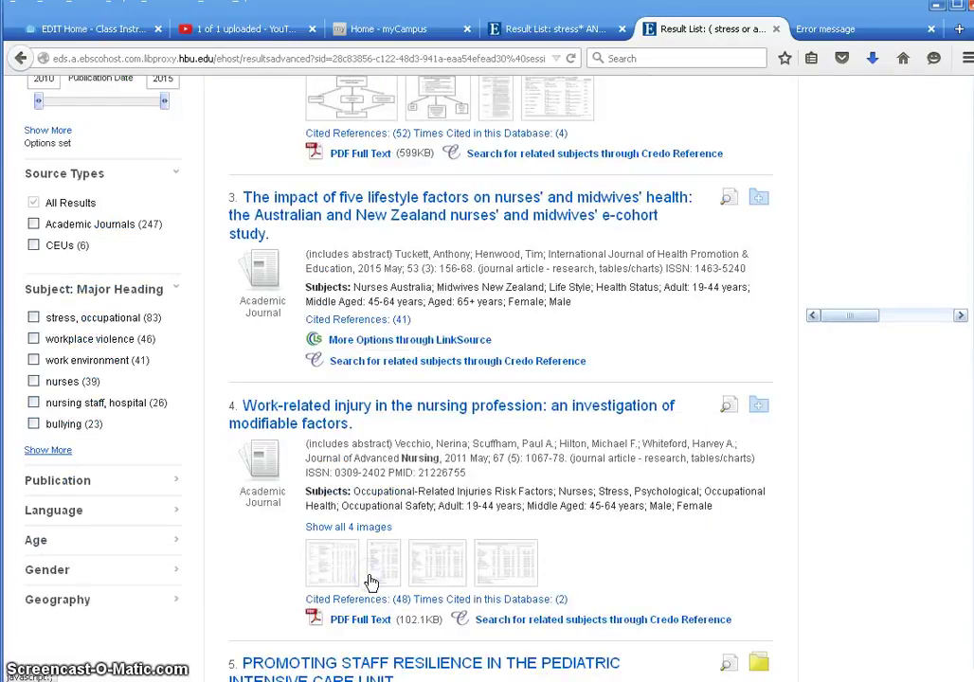
- Filter the results by the usa geography, narrowing them to 102 articles
scroll(128, 606, "down", 2)
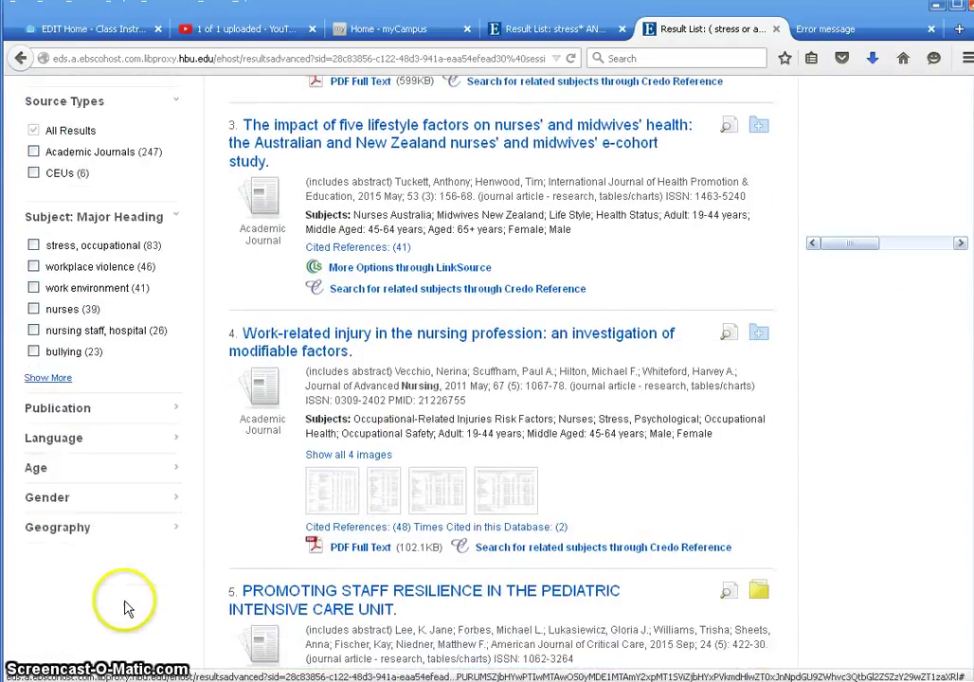
scroll(123, 592, "down", 1)
left_click(82, 504)
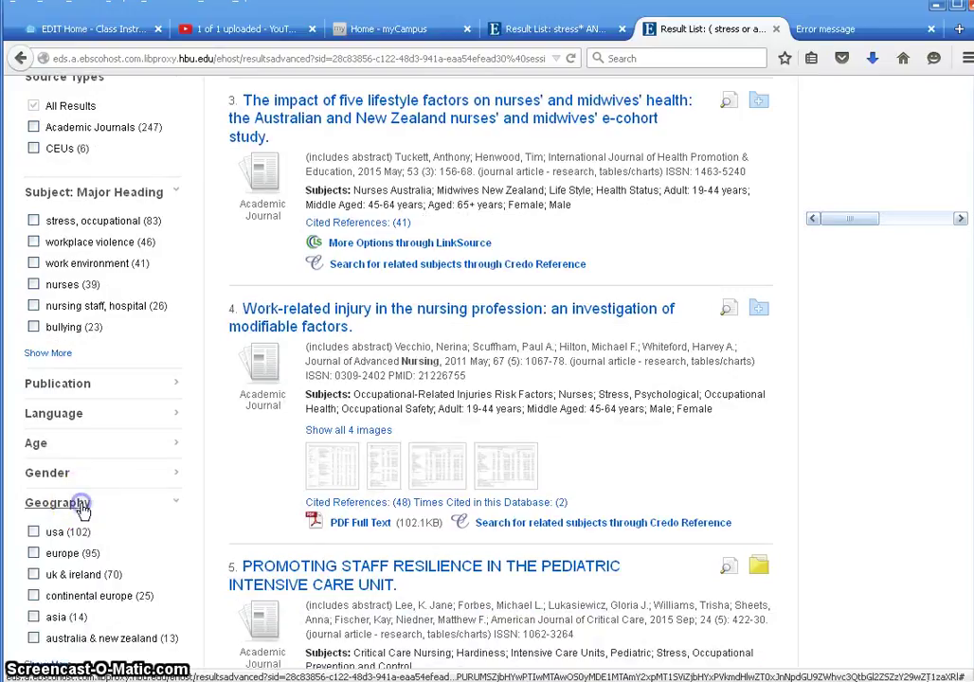
scroll(146, 540, "down", 2)
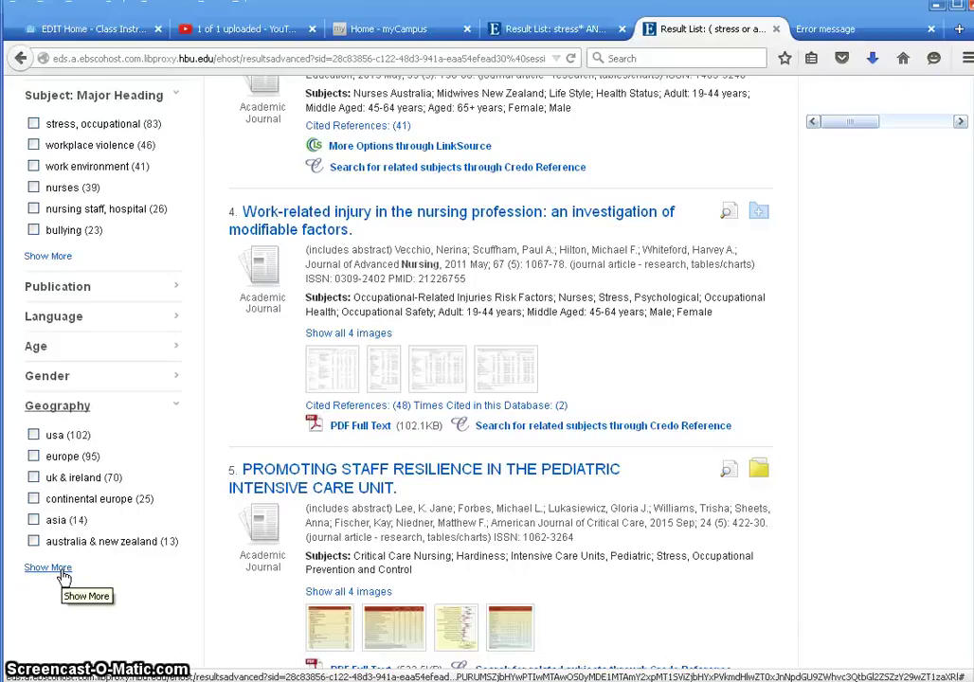
left_click(49, 567)
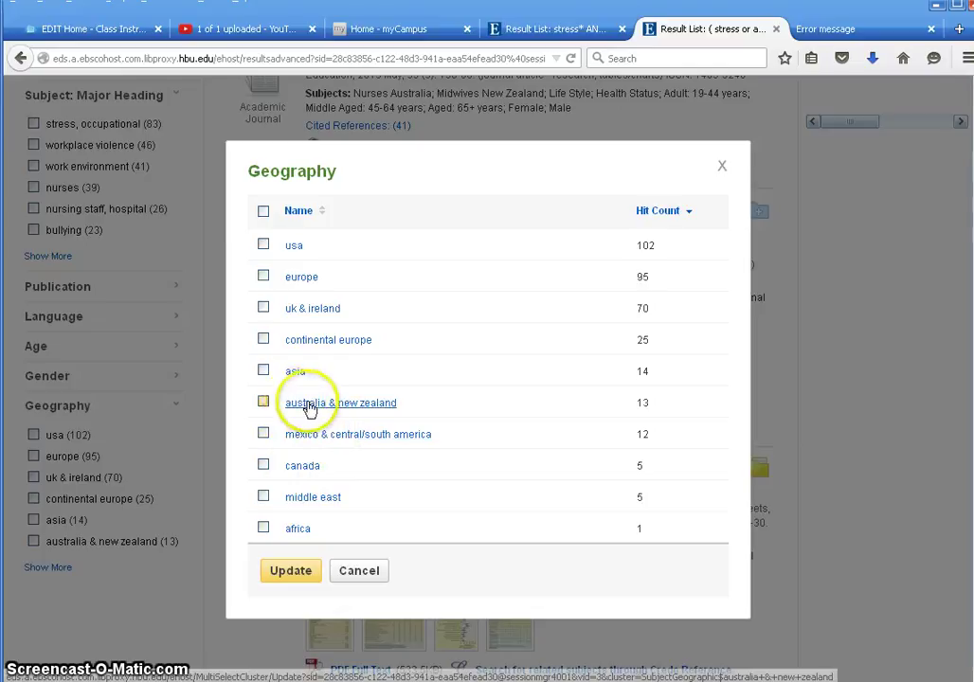
left_click(263, 246)
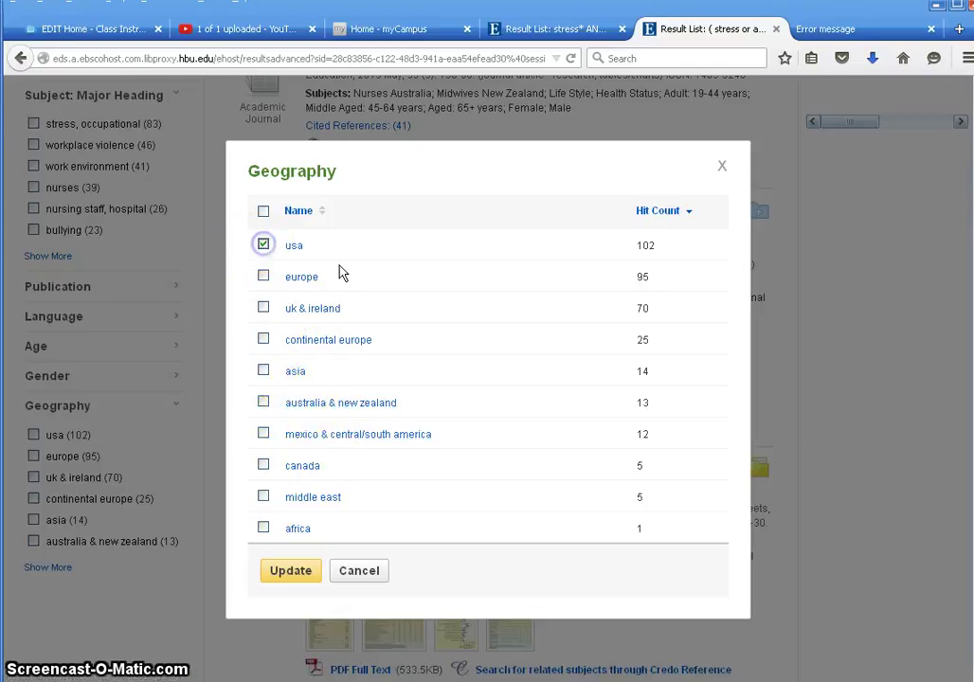
left_click(276, 574)
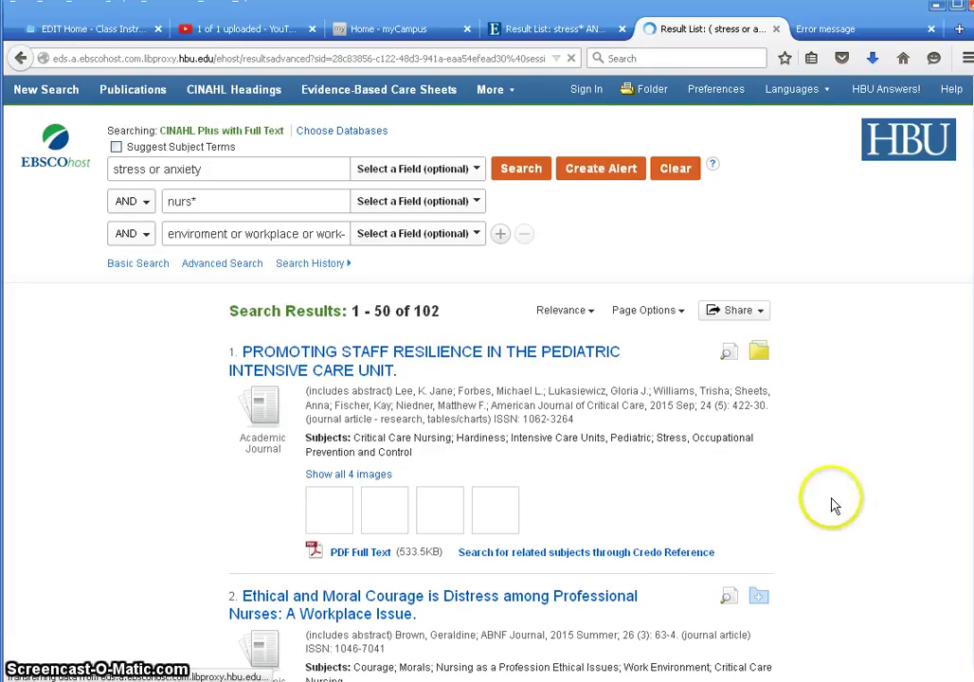
- Add result 2, 'Ethical and Moral Courage is Distress among Professional Nurses', to the folder
scroll(831, 504, "down", 1)
scroll(830, 504, "down", 4)
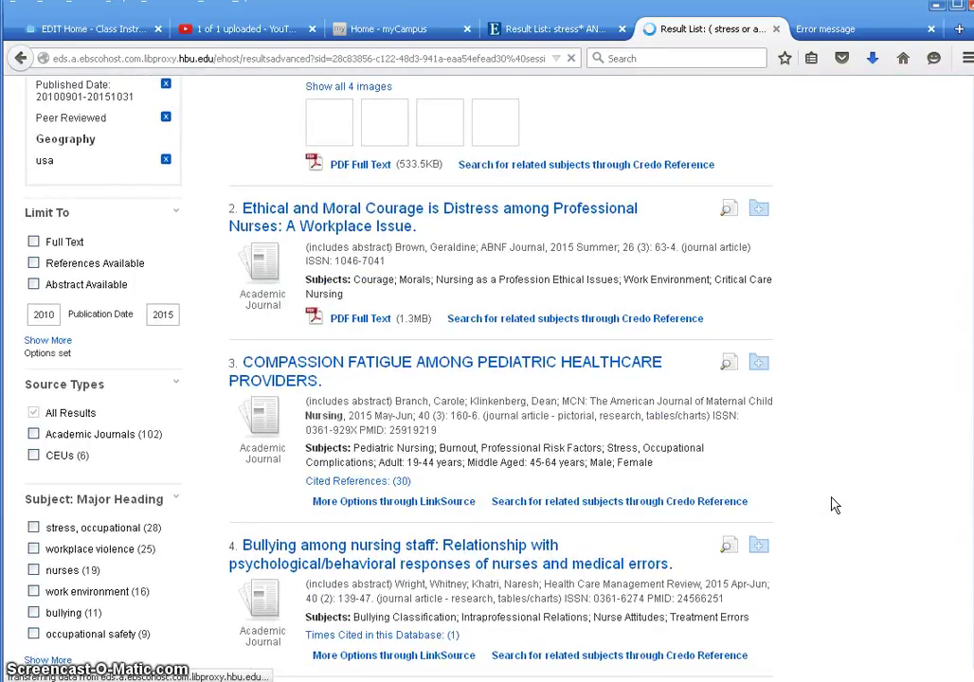
left_click(318, 505)
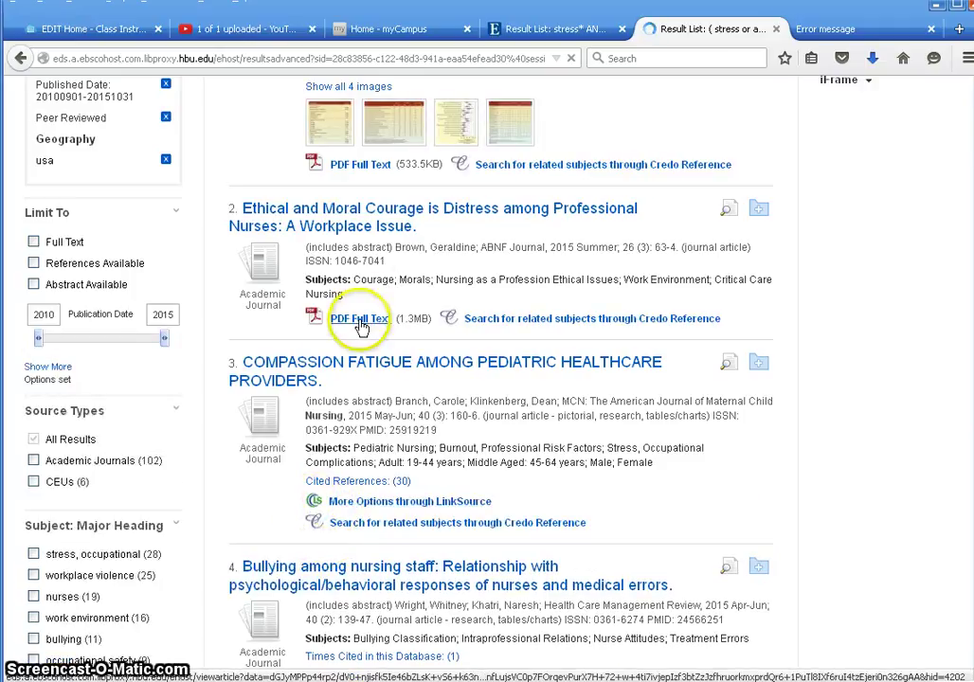
left_click(759, 209)
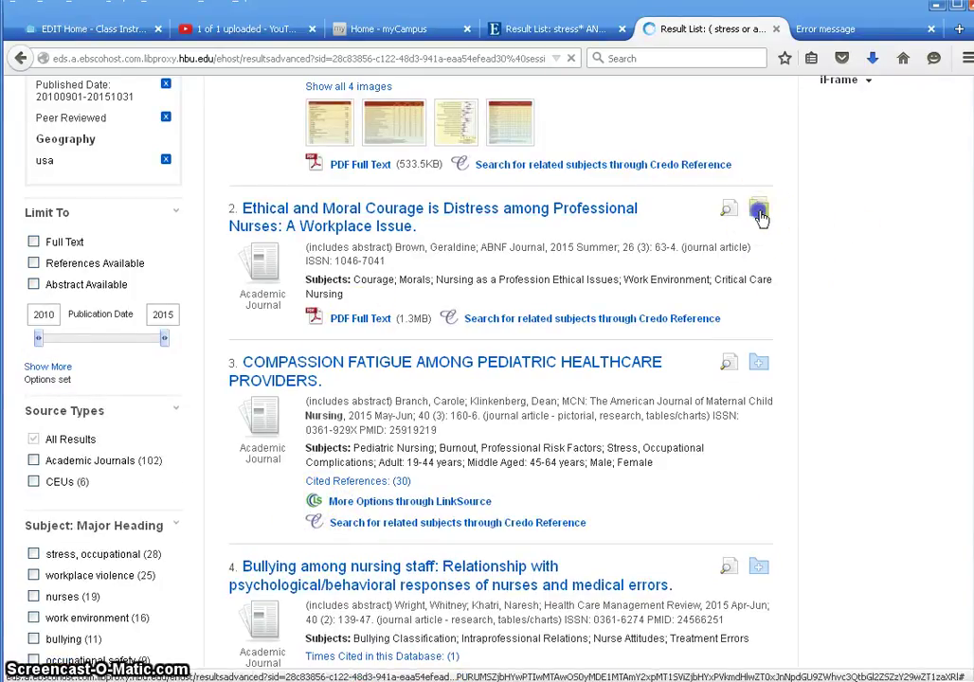
scroll(858, 578, "down", 4)
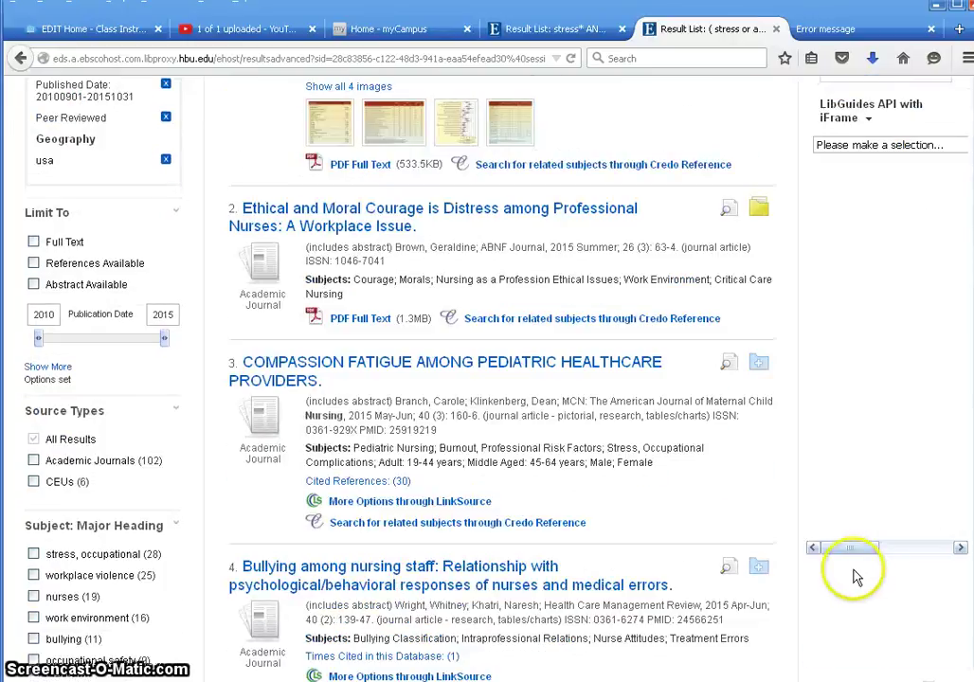
scroll(849, 569, "down", 1)
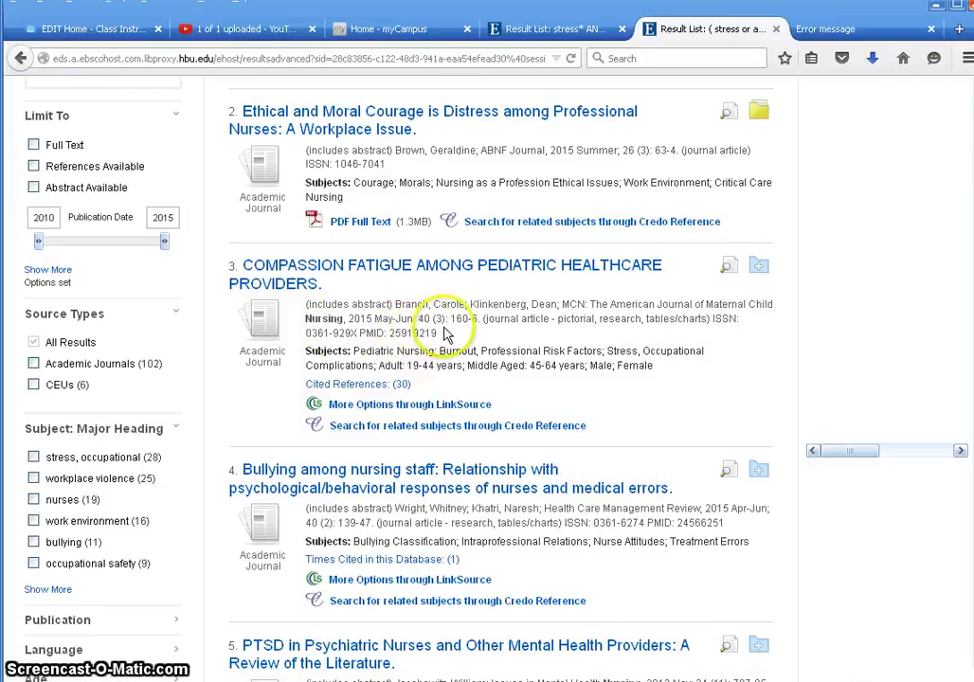
- Open 'Compassion Fatigue Among Pediatric Healthcare Providers' in Ovid full text through LinkSource's More Options for result 3
left_click(400, 404)
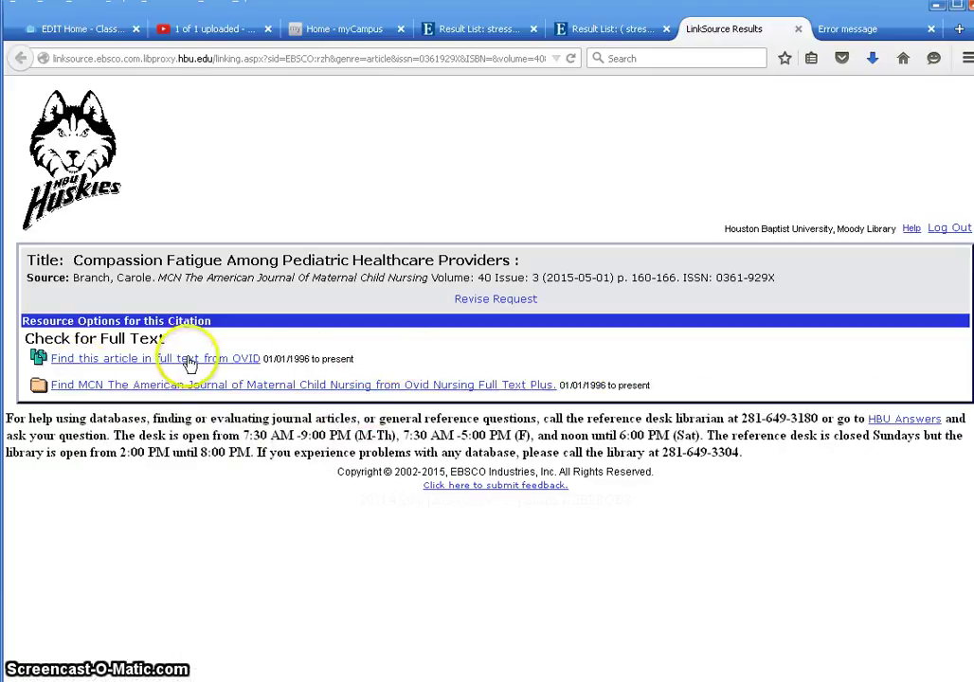
left_click(190, 363)
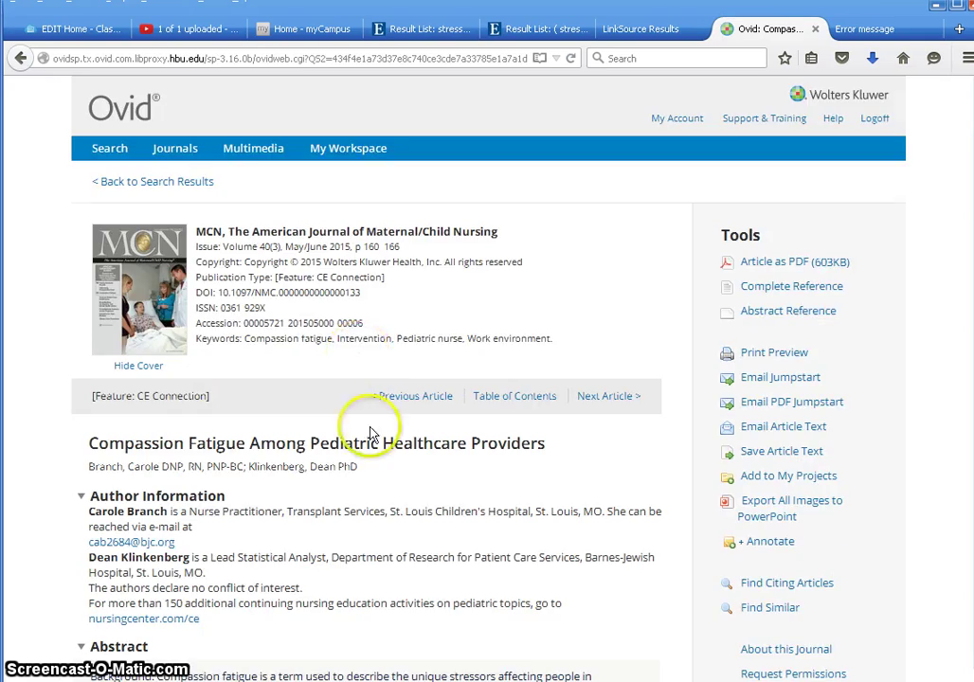
- Look over the Ovid article page, then open it with Article as PDF from the Tools panel
scroll(374, 441, "down", 4)
scroll(376, 446, "down", 6)
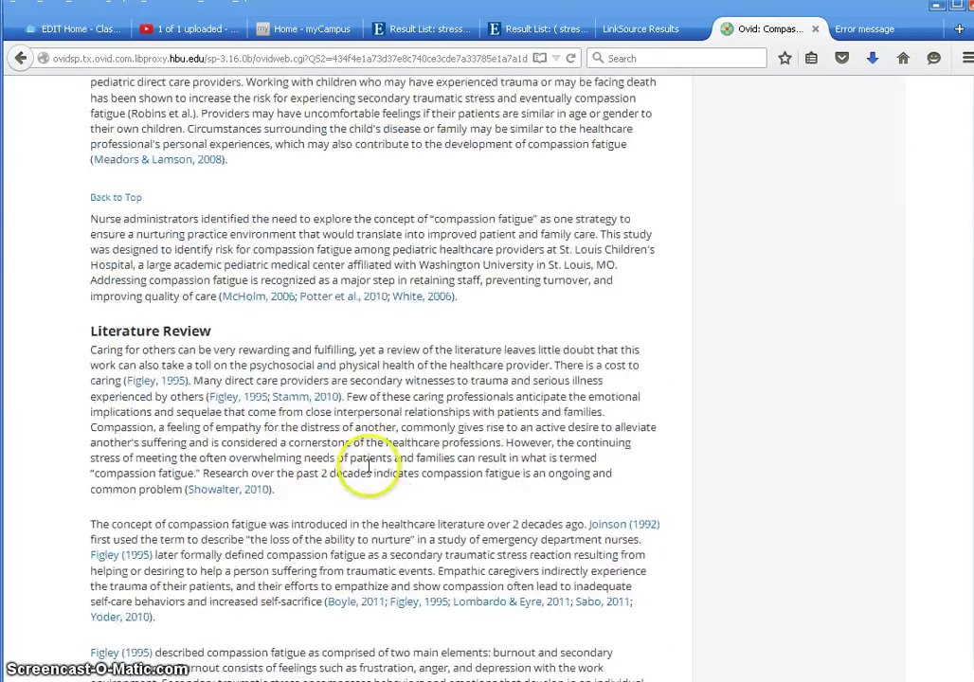
scroll(369, 469, "up", 10)
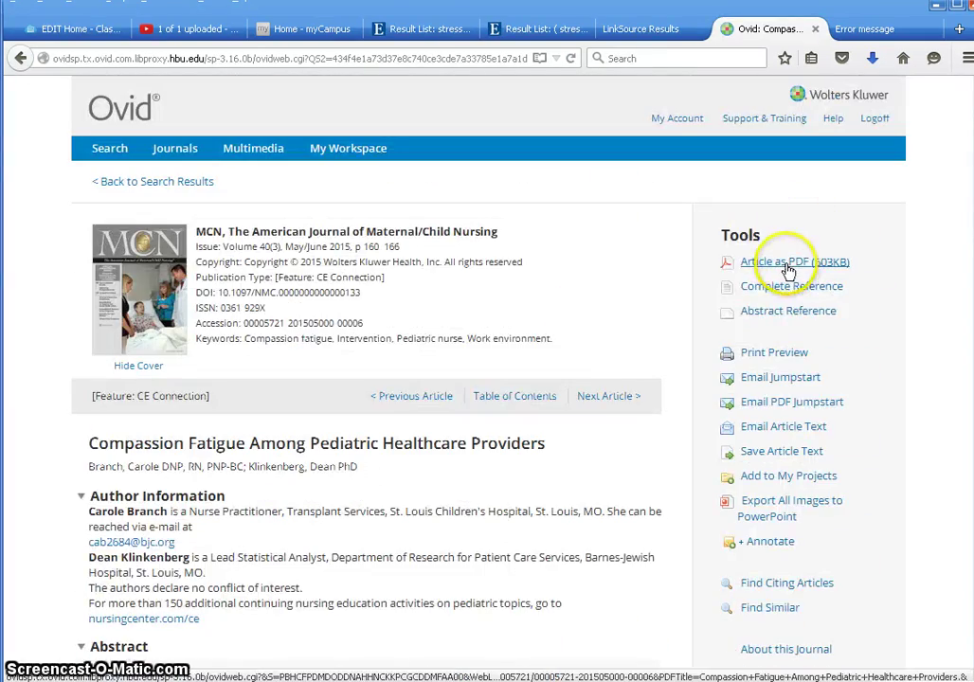
left_click(788, 263)
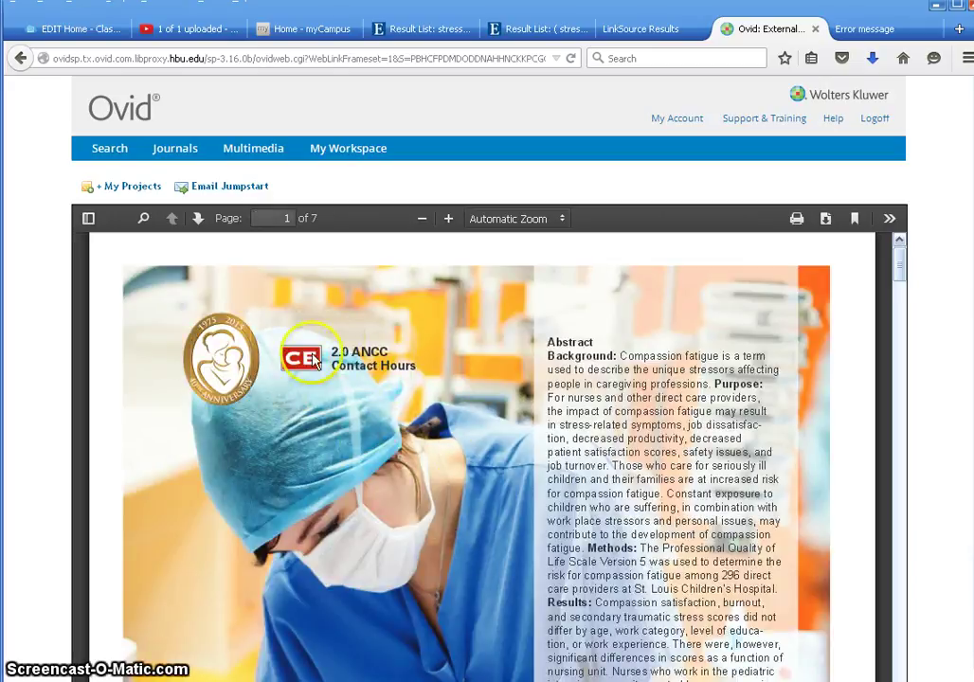
- Scroll to the last page of the 7-page PDF, then drag back to page 1's abstract
scroll(424, 431, "down", 10)
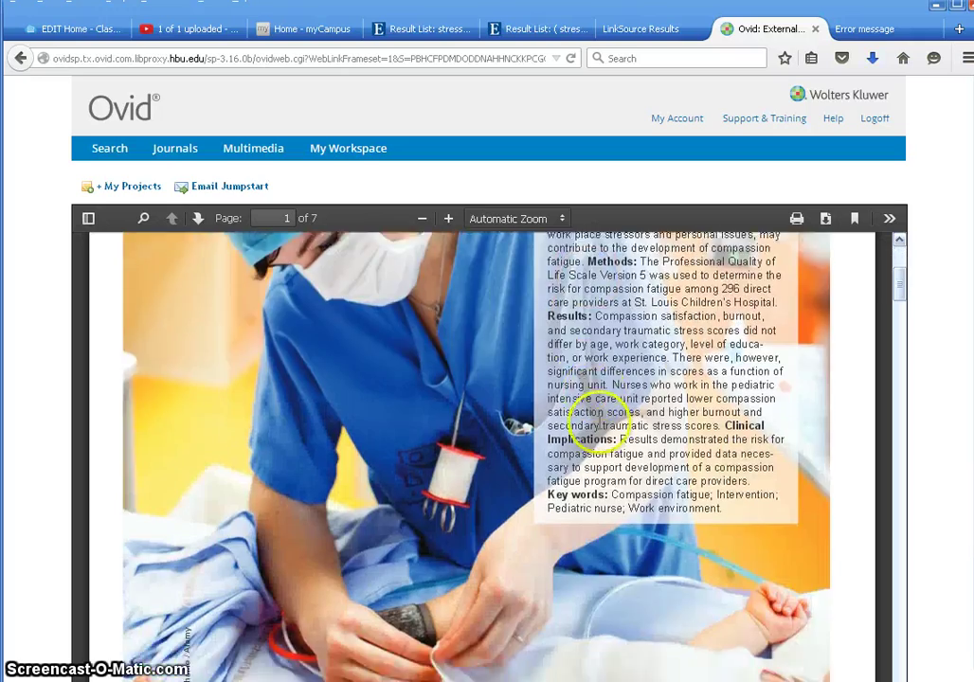
scroll(541, 405, "down", 10)
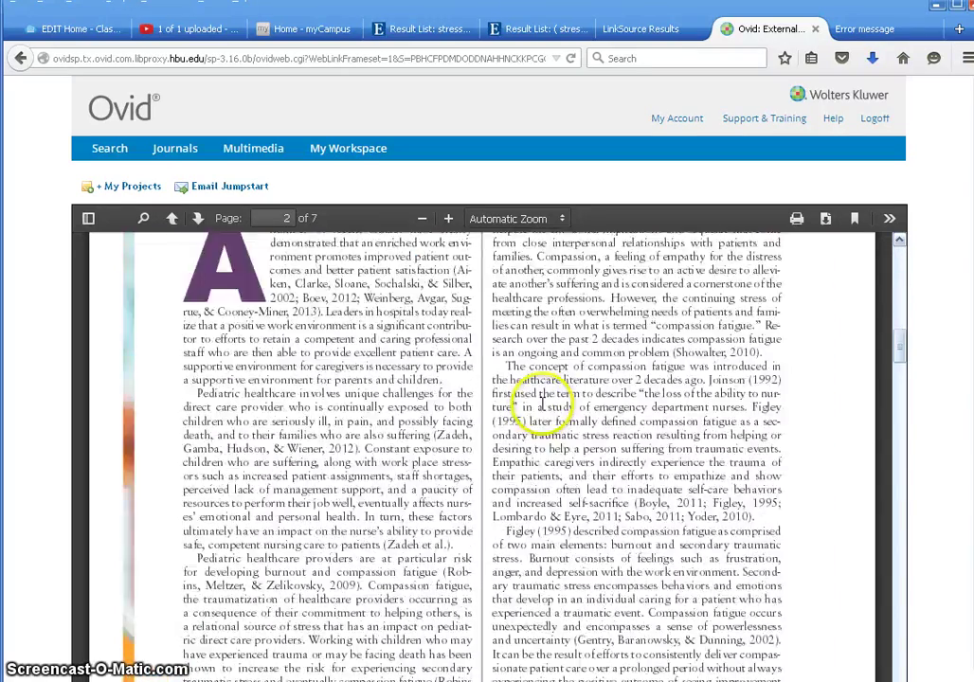
scroll(542, 406, "down", 5)
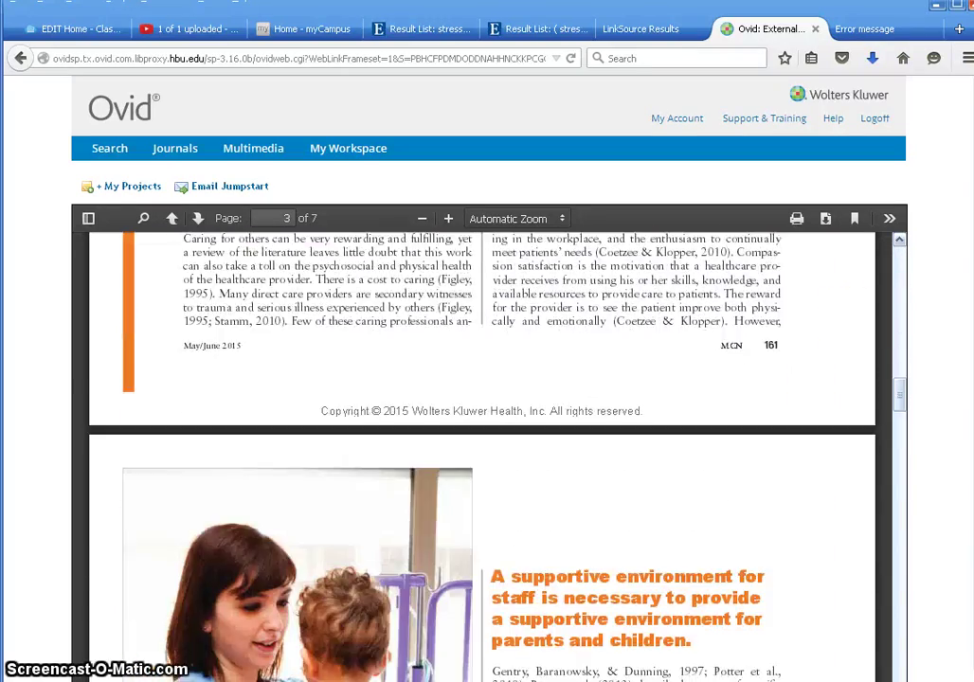
left_click_drag(898, 398, 901, 681)
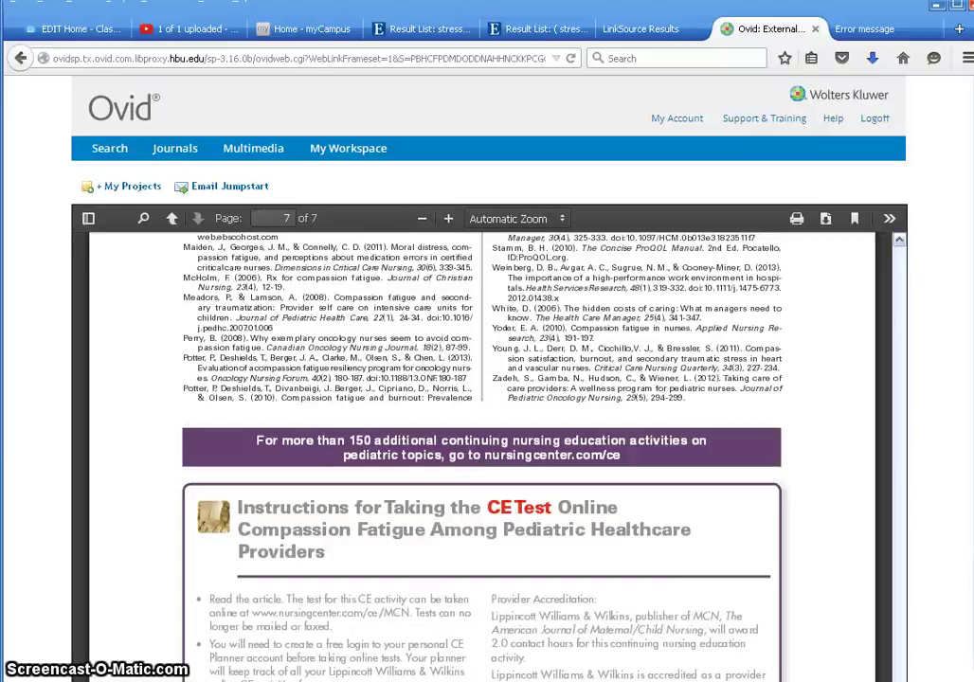
scroll(782, 611, "down", 2)
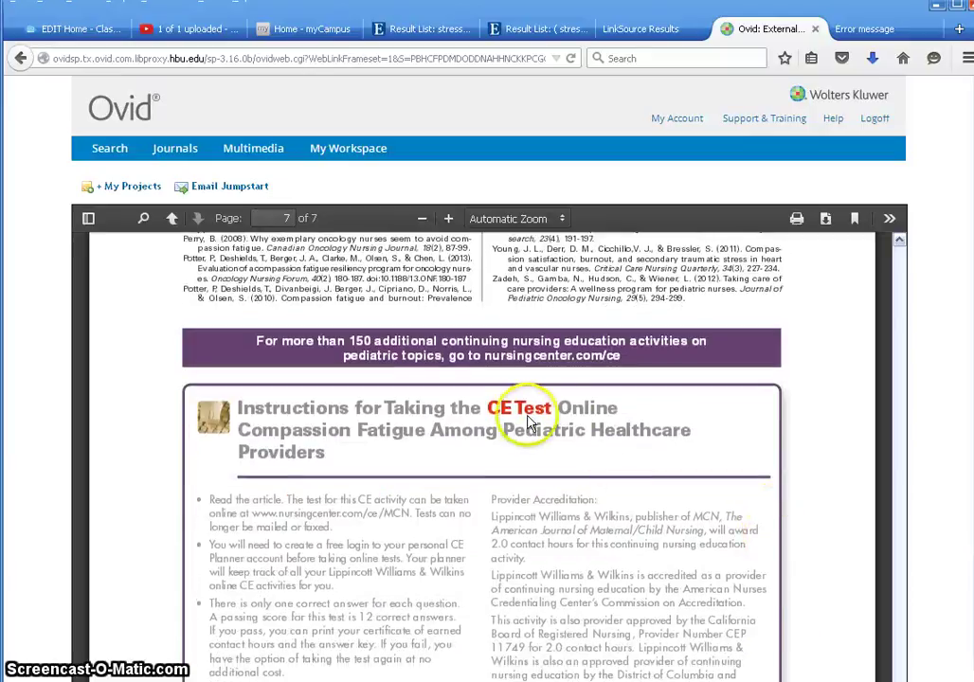
scroll(808, 561, "down", 3)
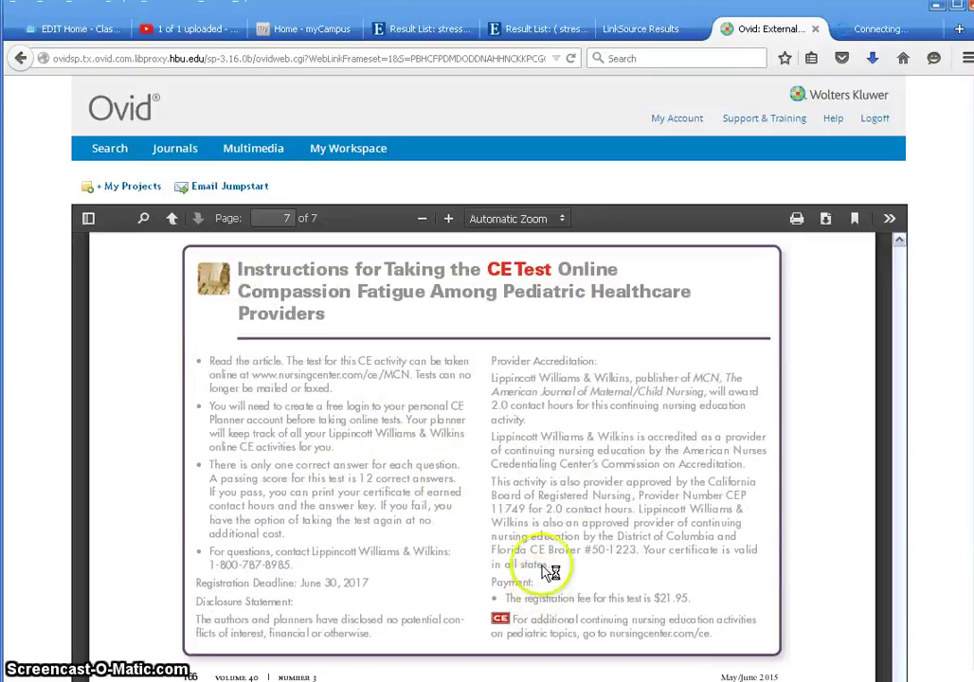
scroll(680, 523, "up", 10)
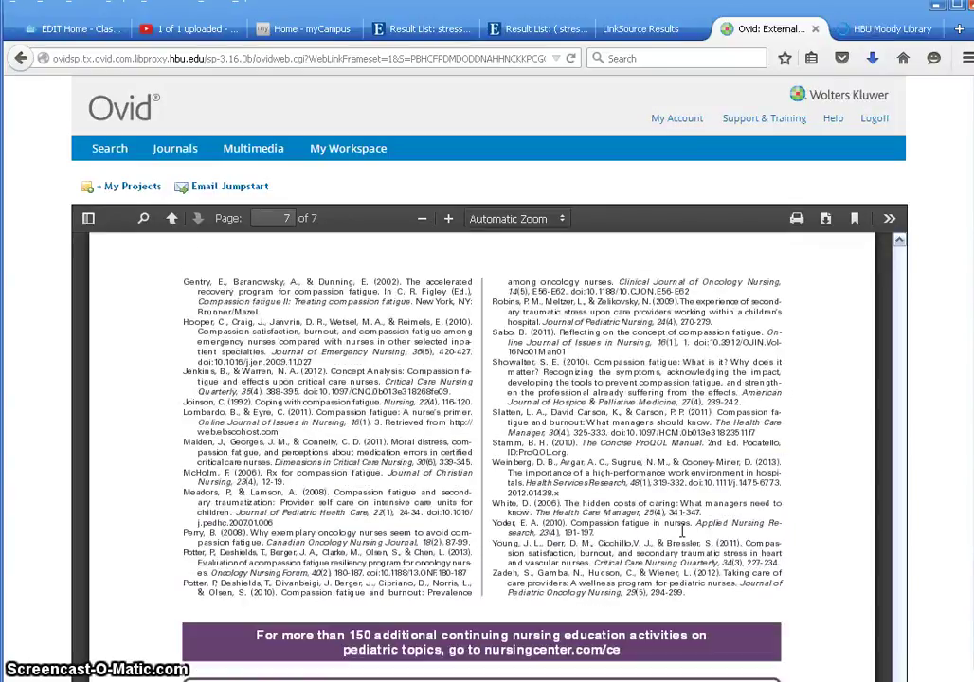
scroll(791, 537, "up", 10)
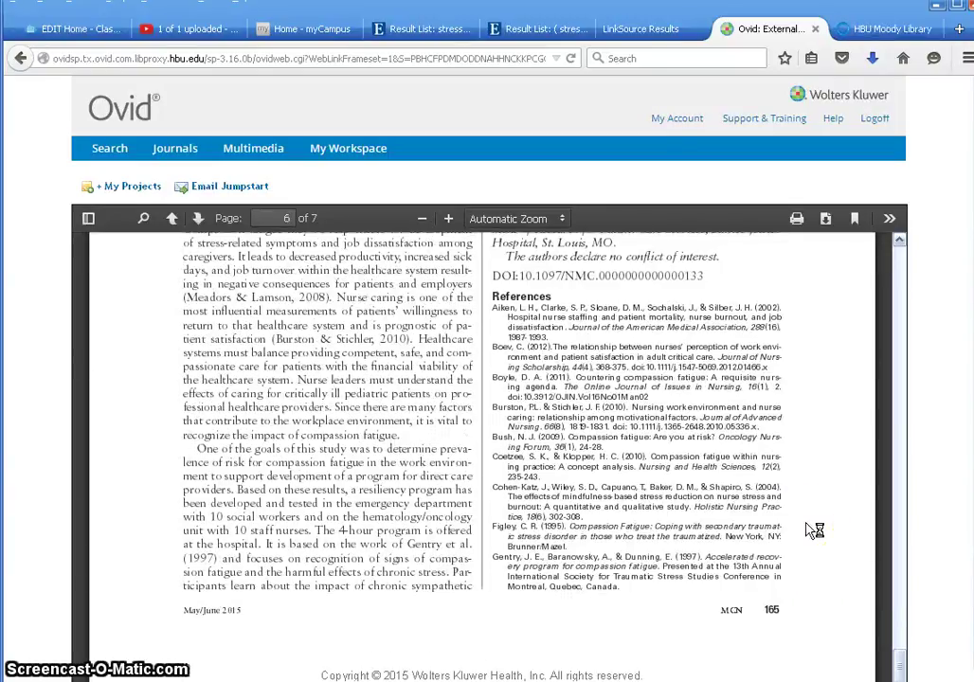
left_click_drag(899, 649, 898, 245)
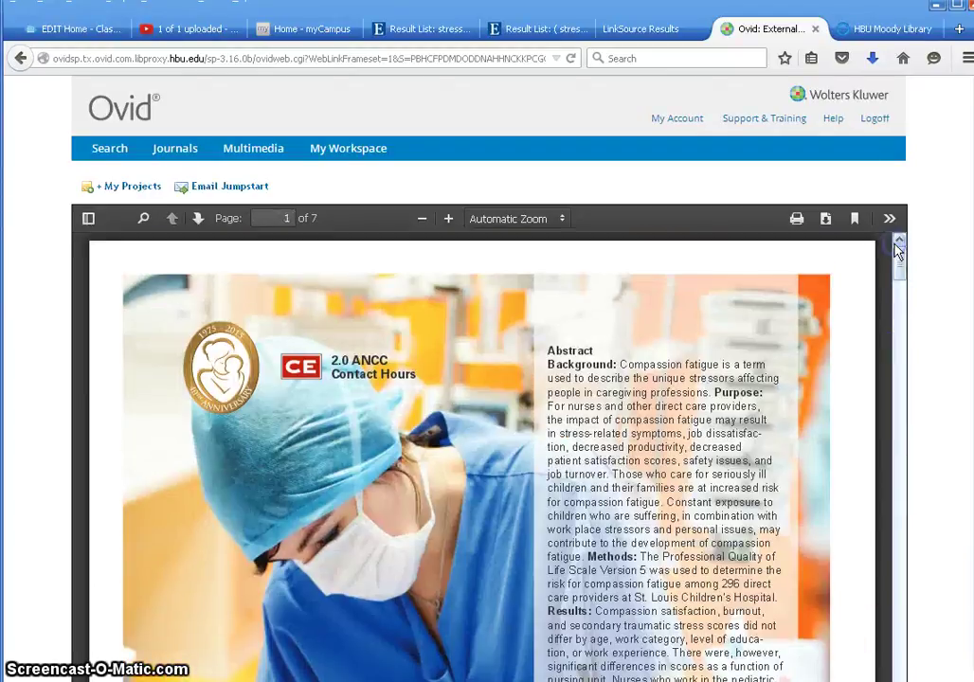
- Close the Ovid and LinkSource tabs and return to the CINAHL Result List
left_click(816, 29)
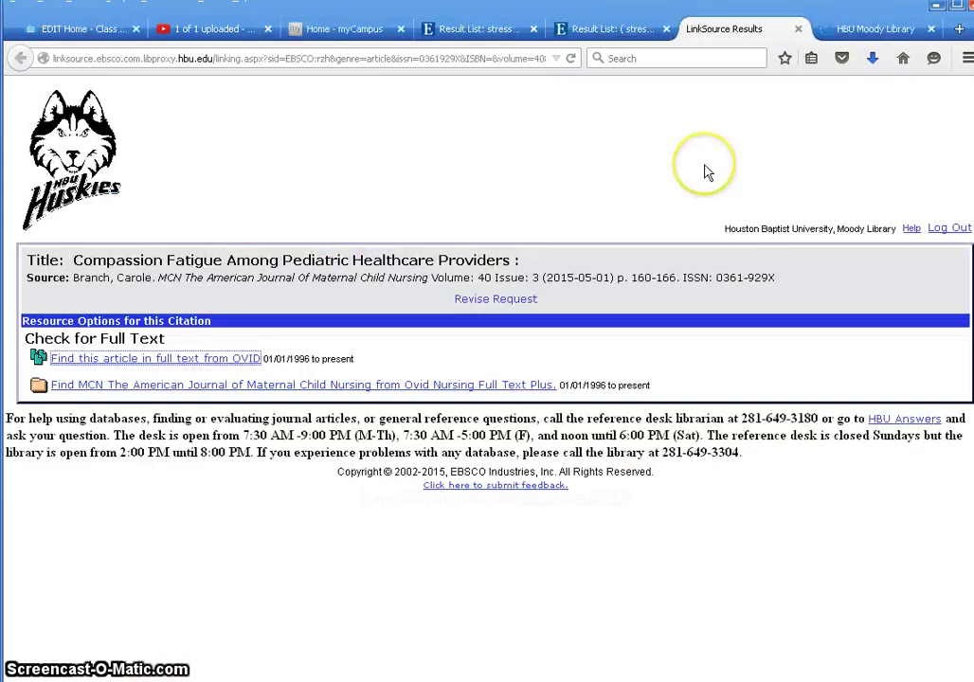
left_click(799, 29)
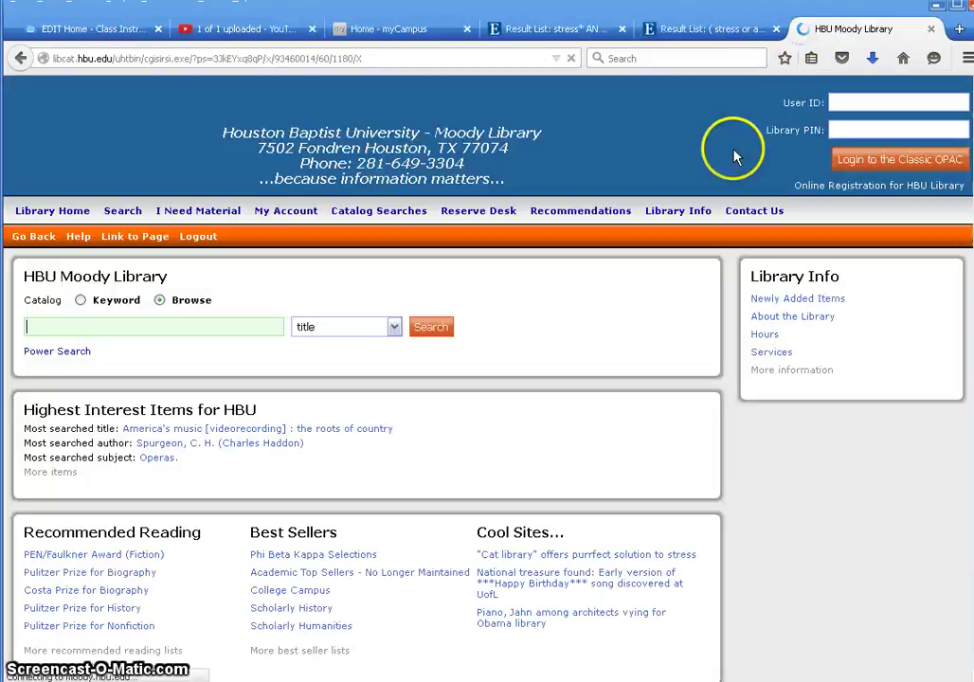
left_click(684, 34)
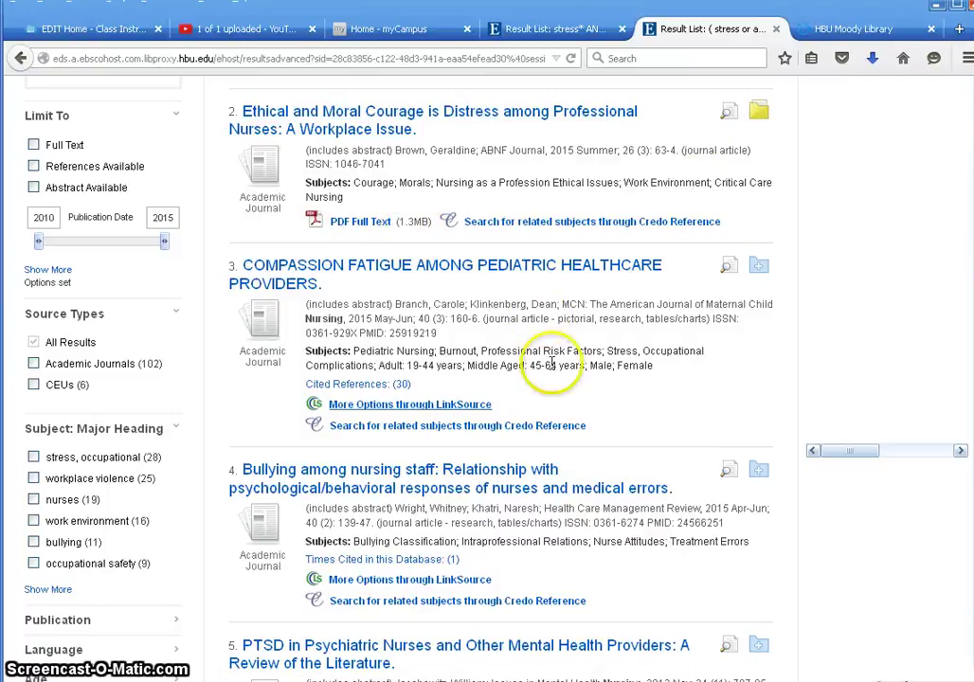
- Add results 7 and 8, Moral Distress and Pain-Related Work Interference, to the folder
scroll(568, 420, "down", 6)
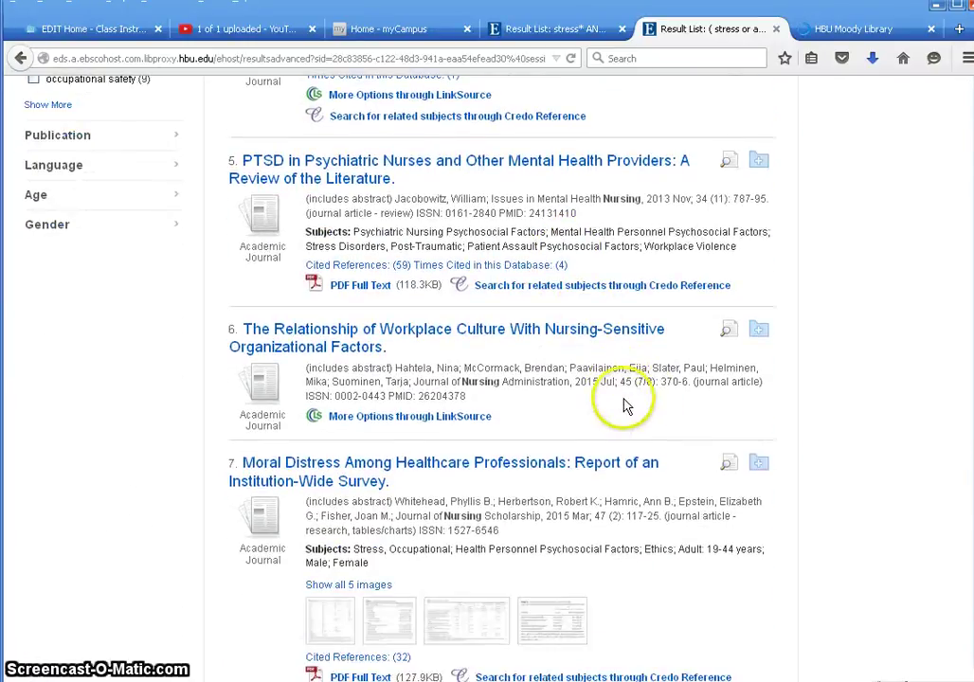
scroll(599, 442, "down", 1)
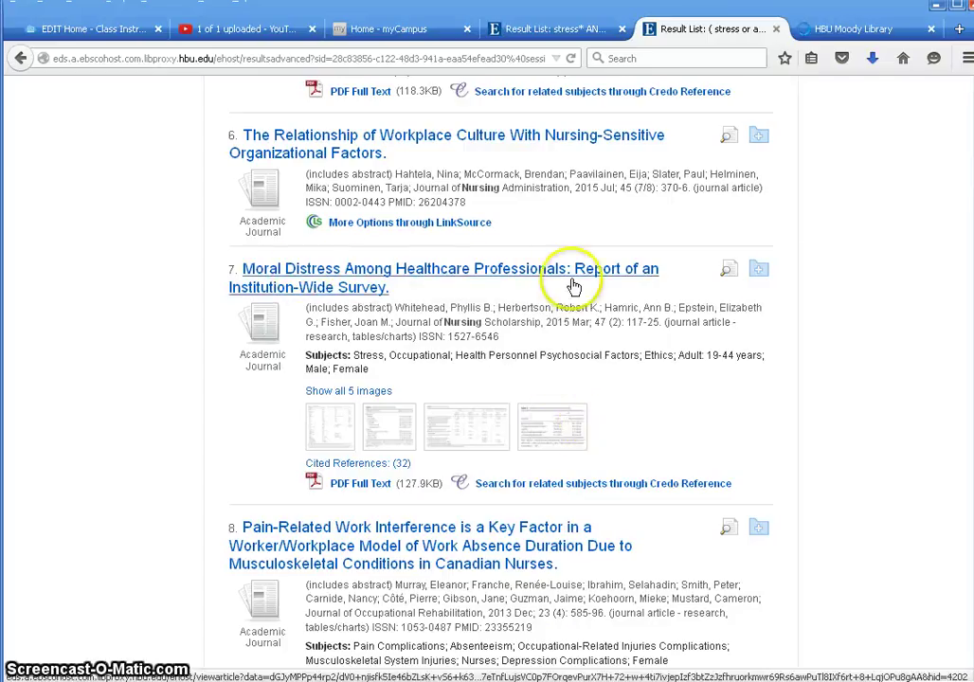
left_click(759, 273)
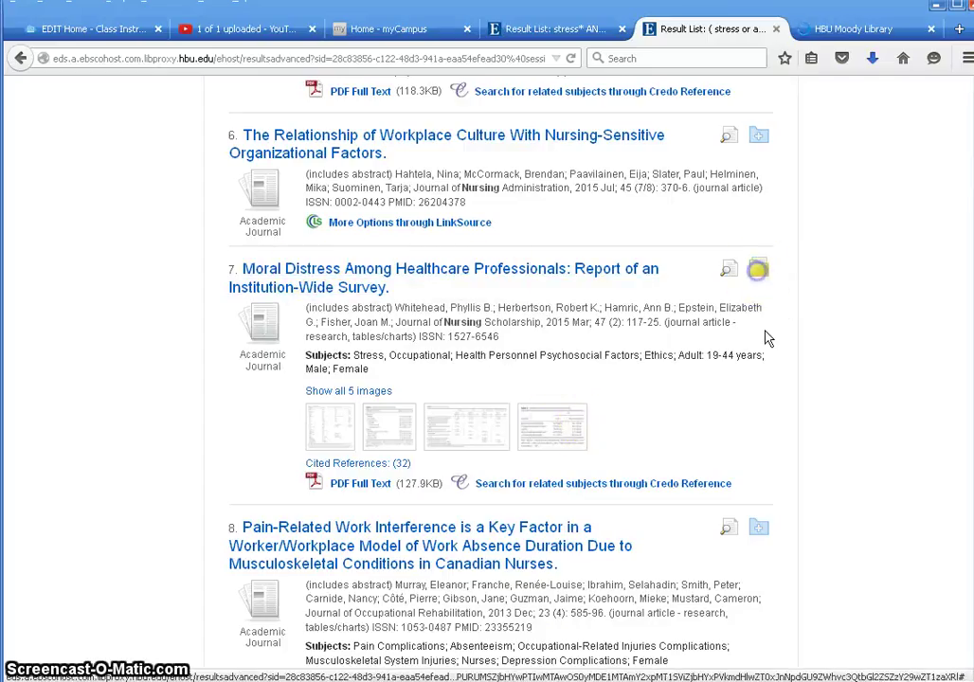
left_click(763, 534)
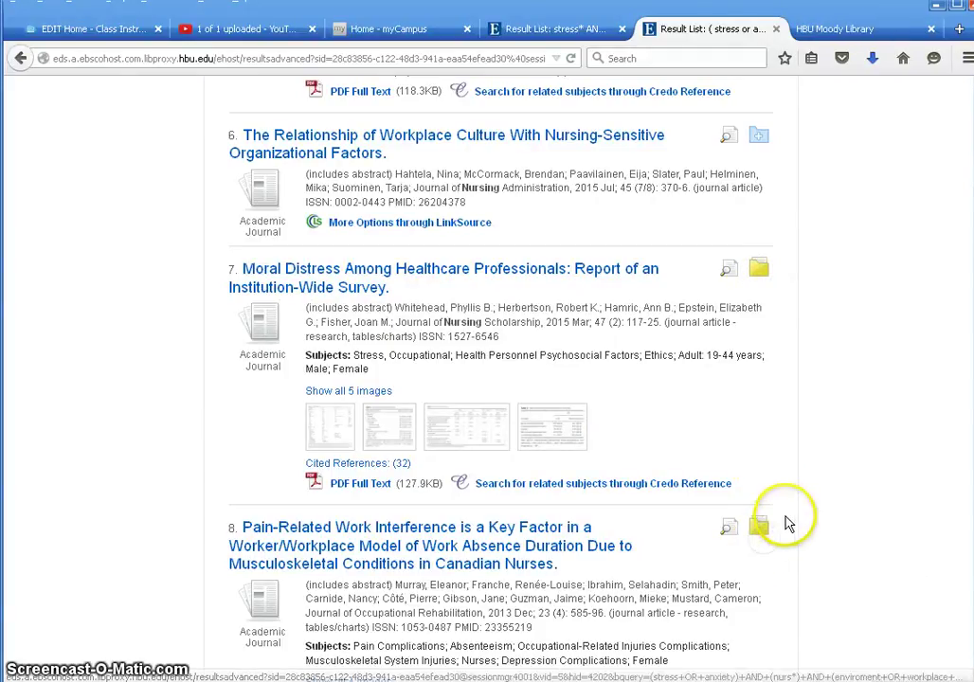
scroll(787, 524, "up", 15)
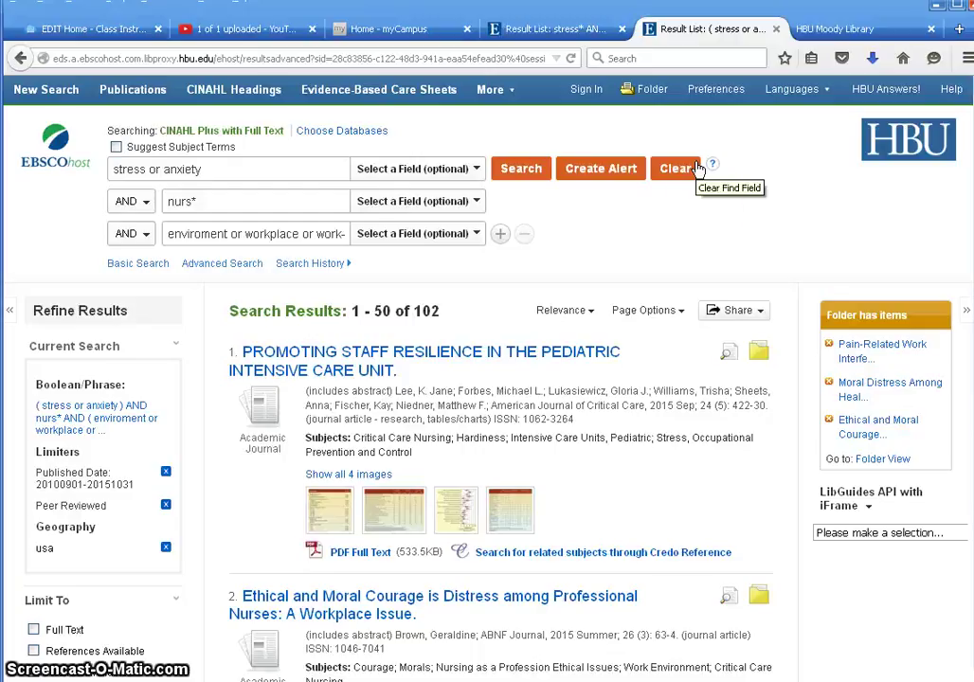
scroll(109, 630, "down", 3)
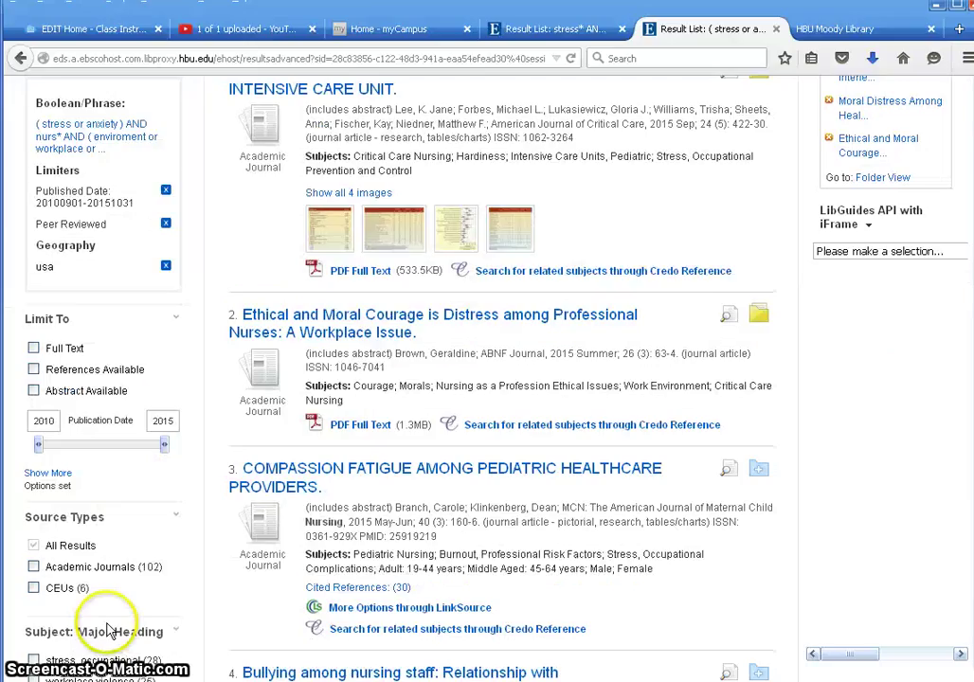
scroll(128, 652, "down", 2)
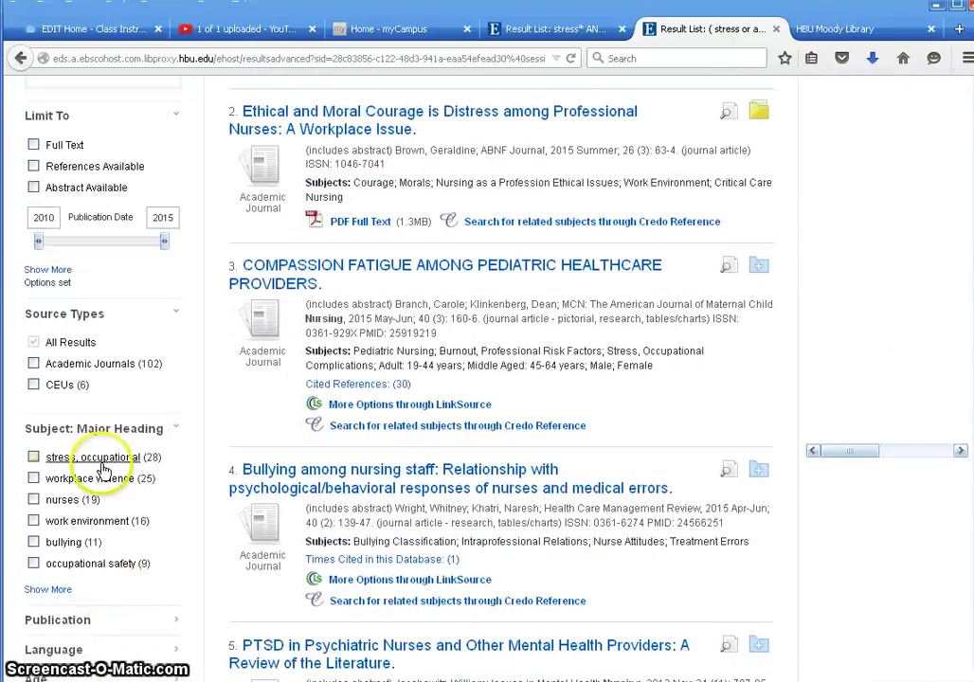
scroll(109, 644, "up", 3)
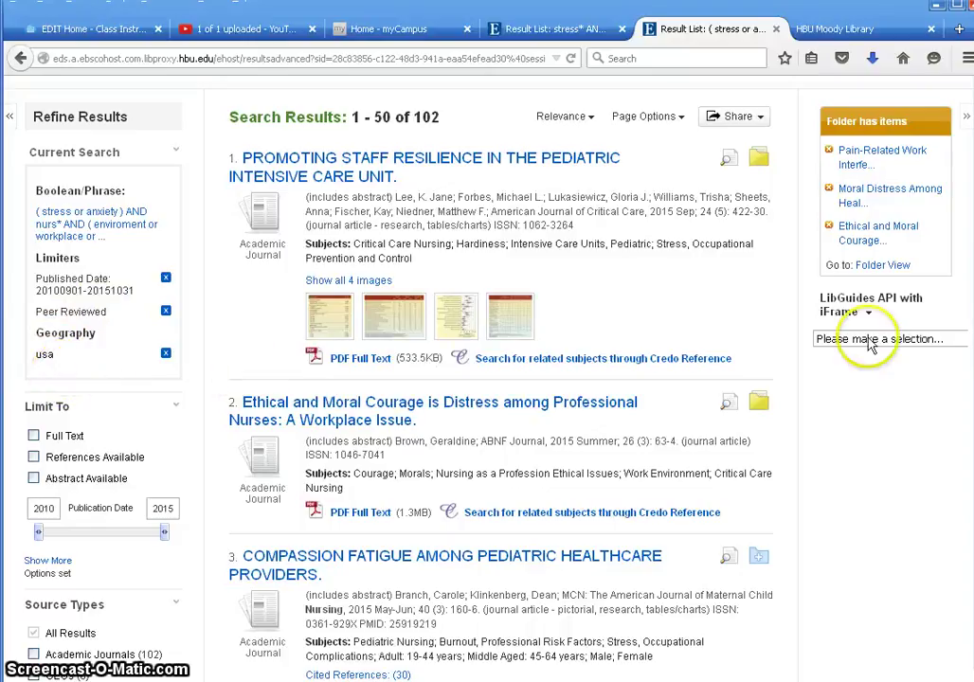
scroll(869, 344, "up", 3)
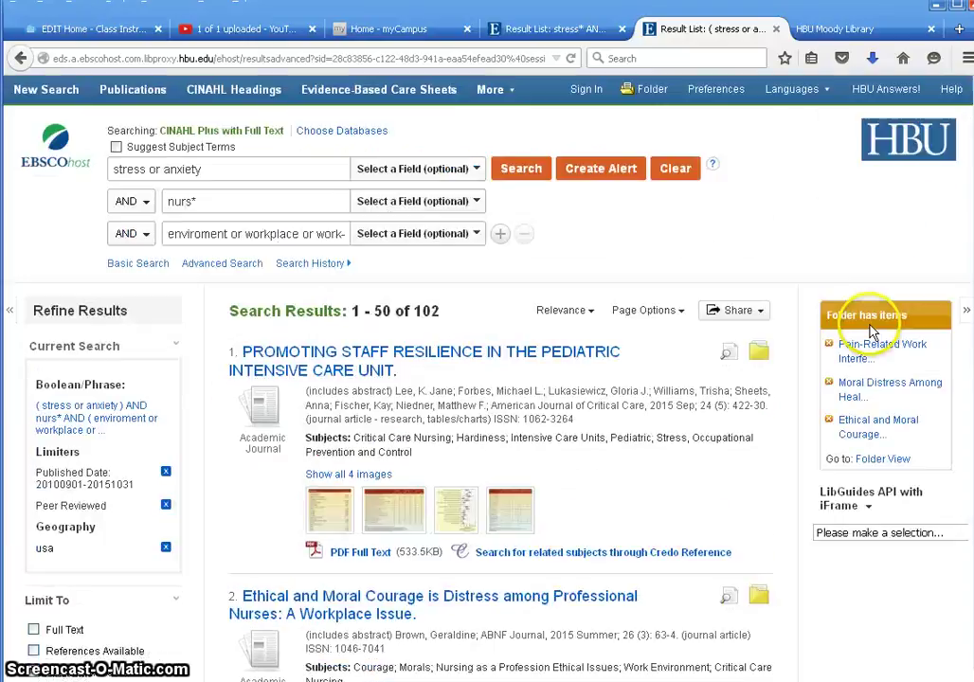
- Select all 5 articles in the Folder and open the E-mail Manager for them
left_click(654, 92)
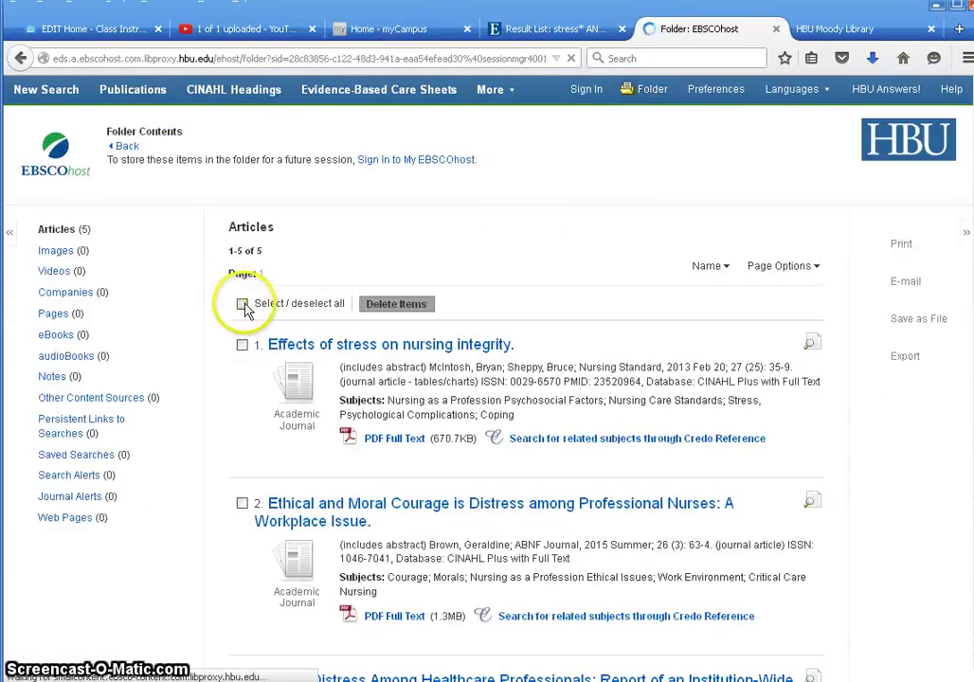
left_click(242, 305)
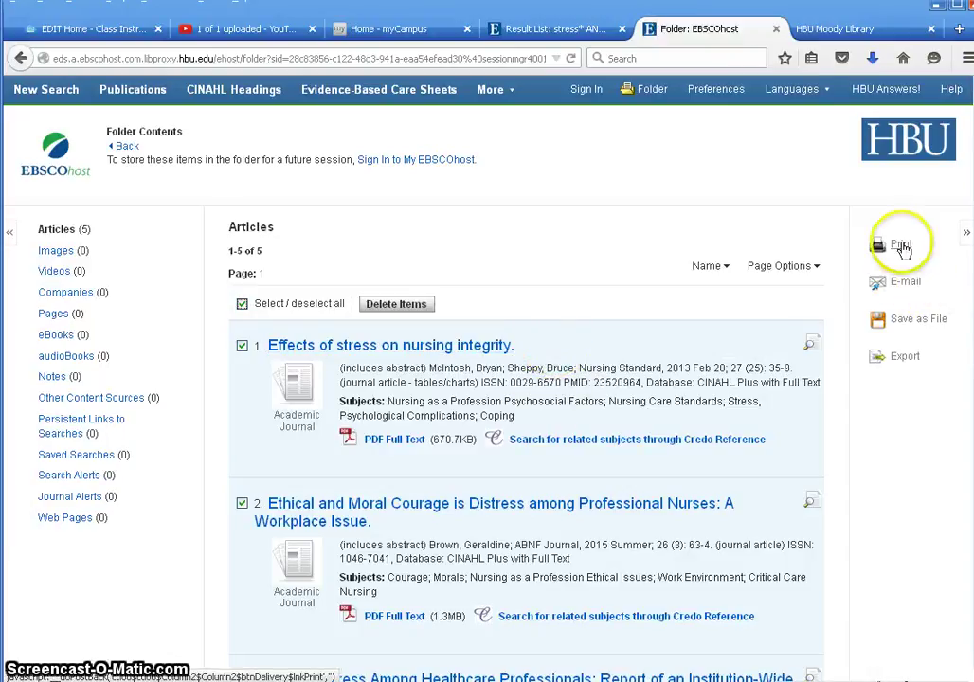
left_click(905, 283)
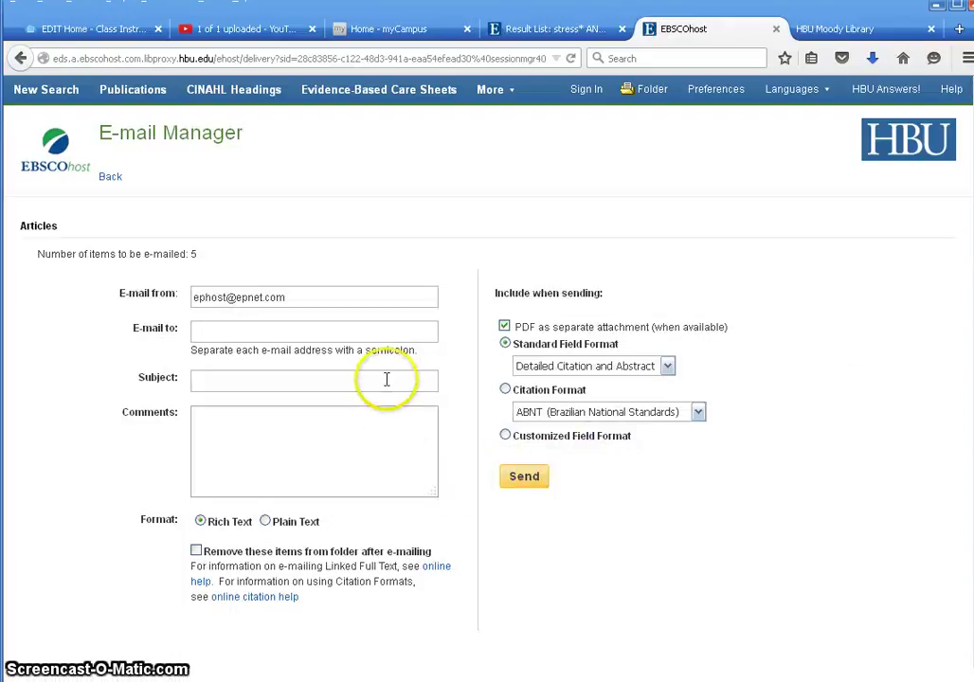
- E-mail the five articles to the user's address, subject 'nursing articles', with a comment, in APA format
left_click(401, 334)
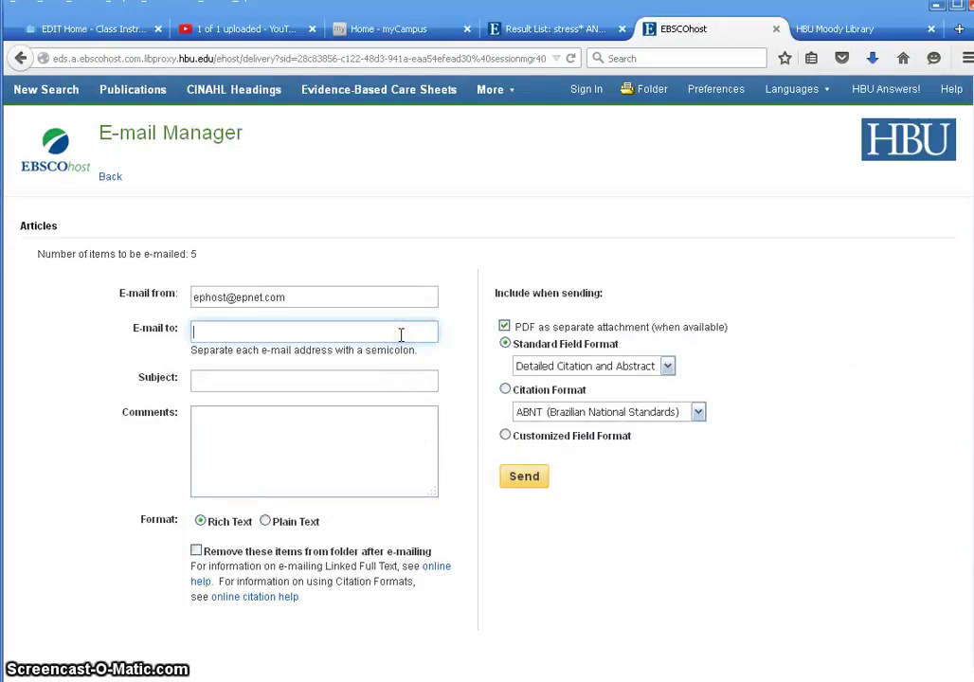
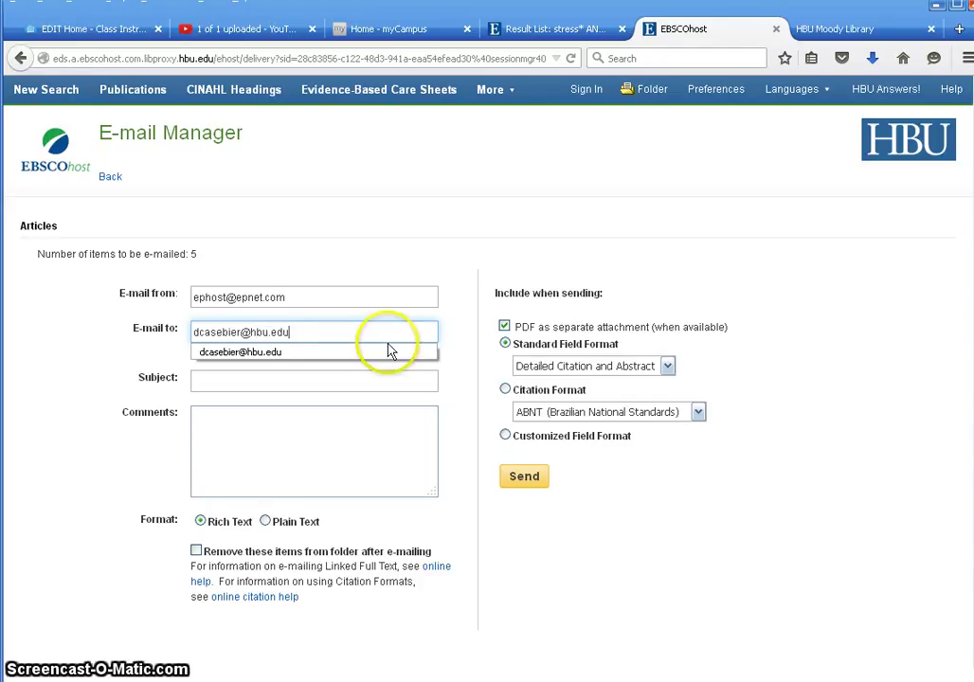
left_click(389, 384)
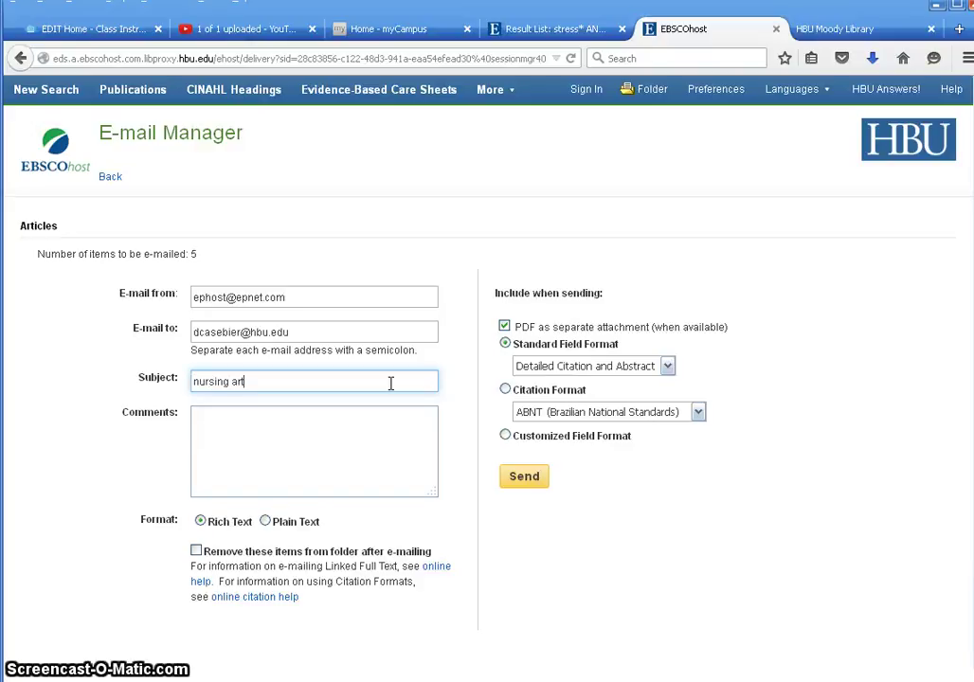
left_click(409, 460)
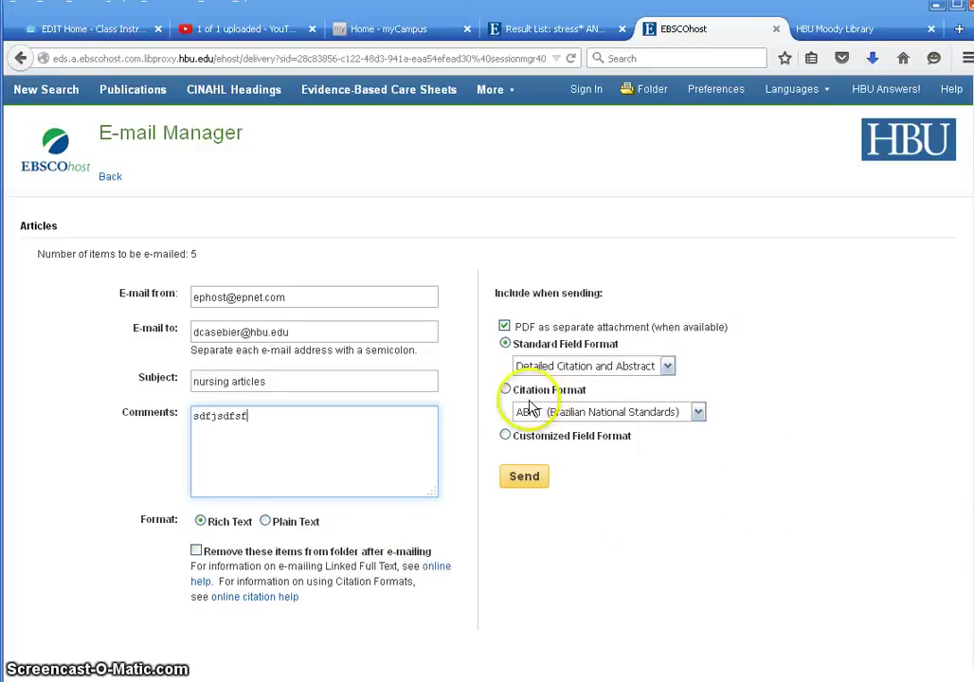
left_click(698, 413)
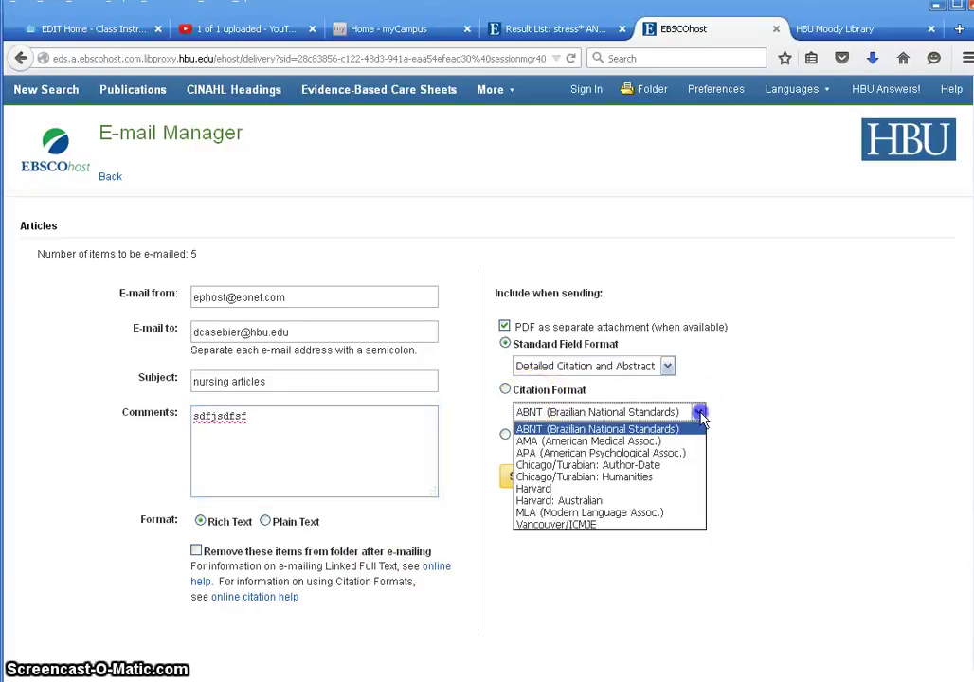
left_click(606, 453)
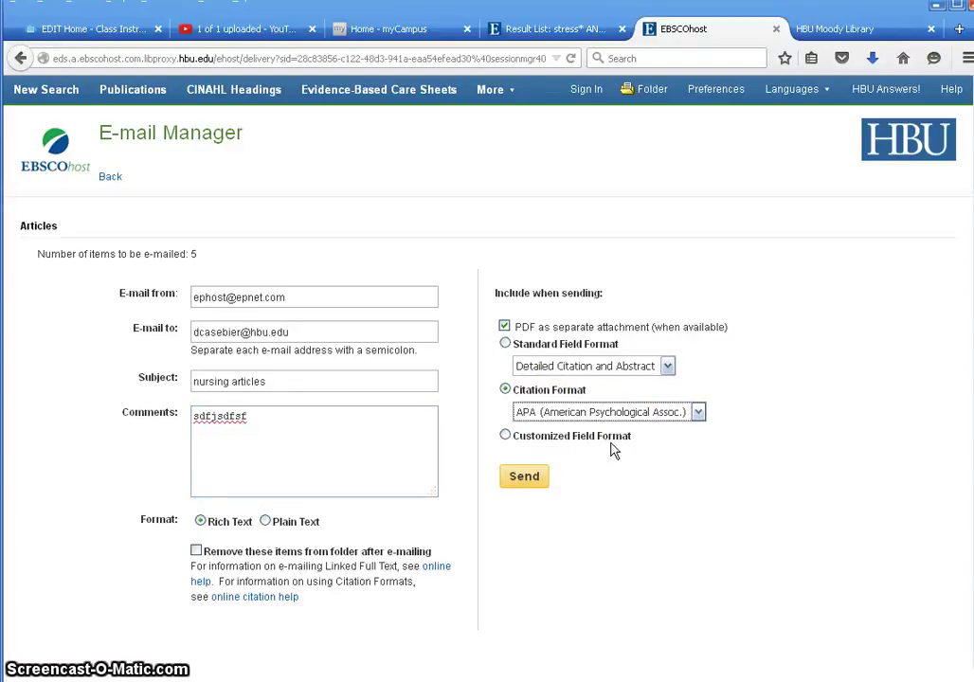
left_click(536, 481)
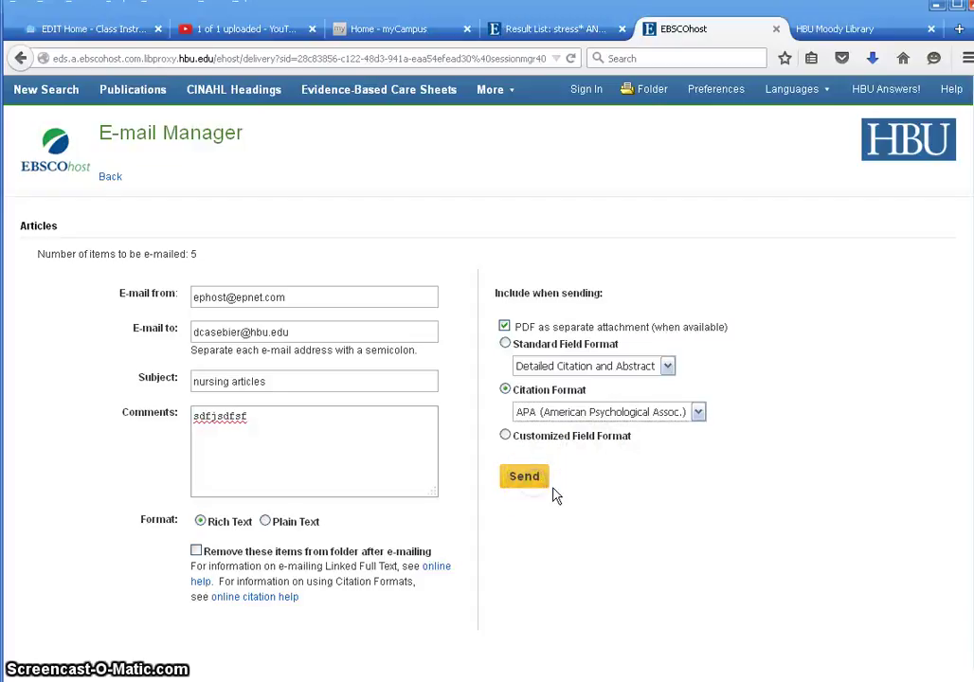
left_click(525, 510)
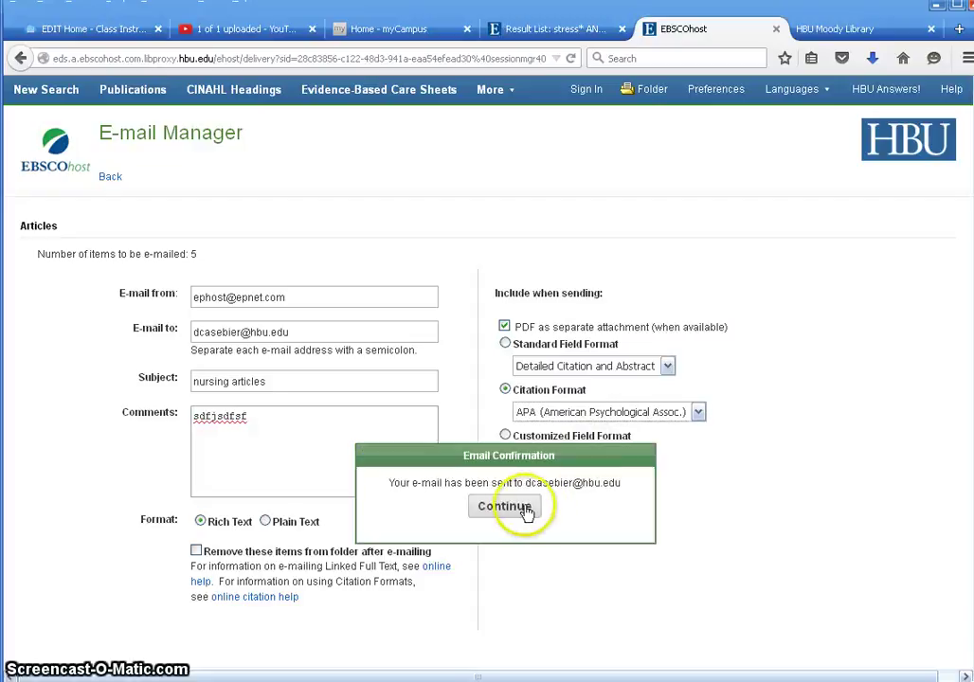